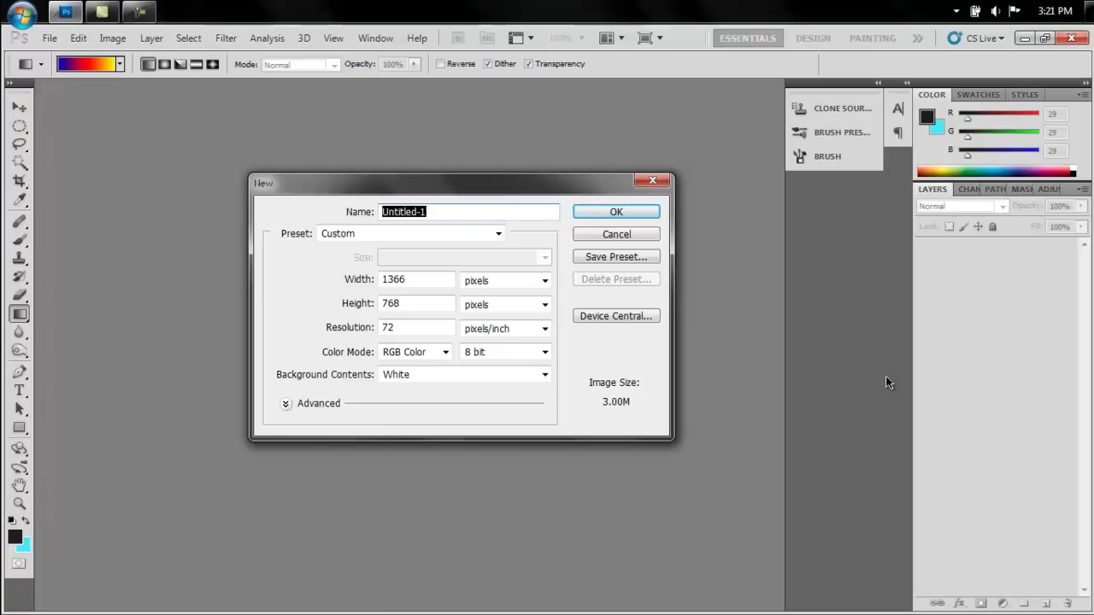
Step: Create a 1366 × 768 px, 72 ppi RGB document, Untitled-1, with a white background
left_click(629, 211)
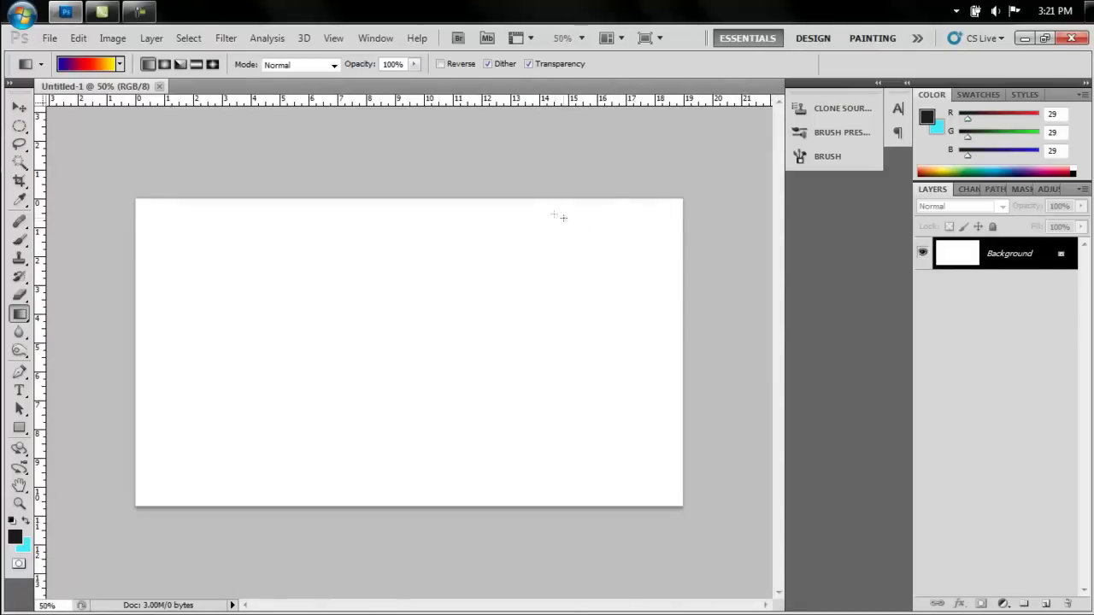
Step: Fill the Background layer with the custom colour #2f2f2f (RGB 47, 47, 47) using Edit > Fill
left_click(75, 38)
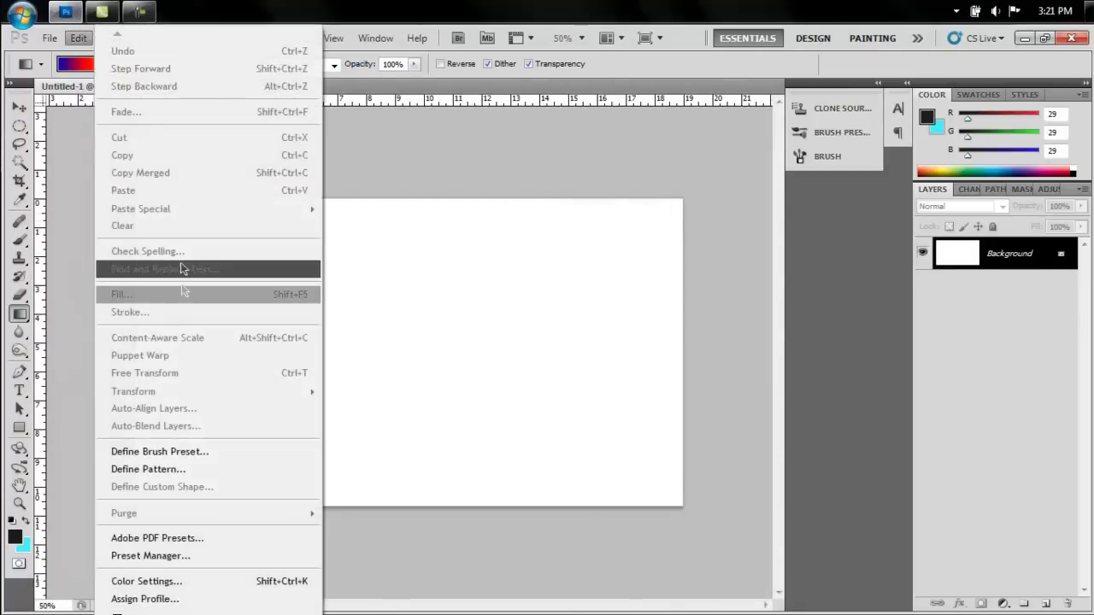
left_click(123, 361)
left_click(574, 179)
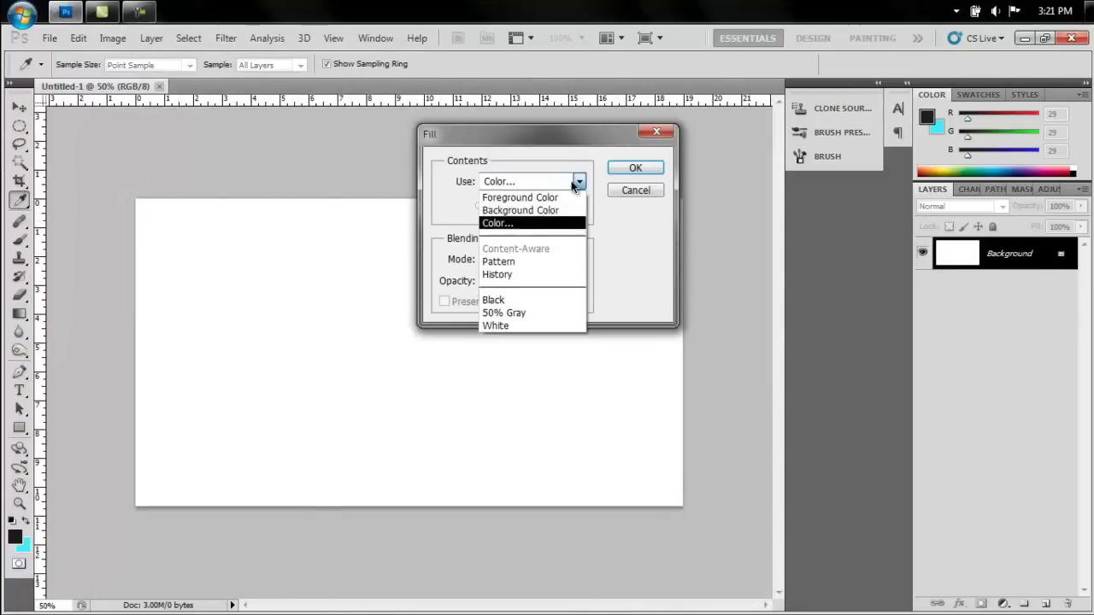
left_click(511, 221)
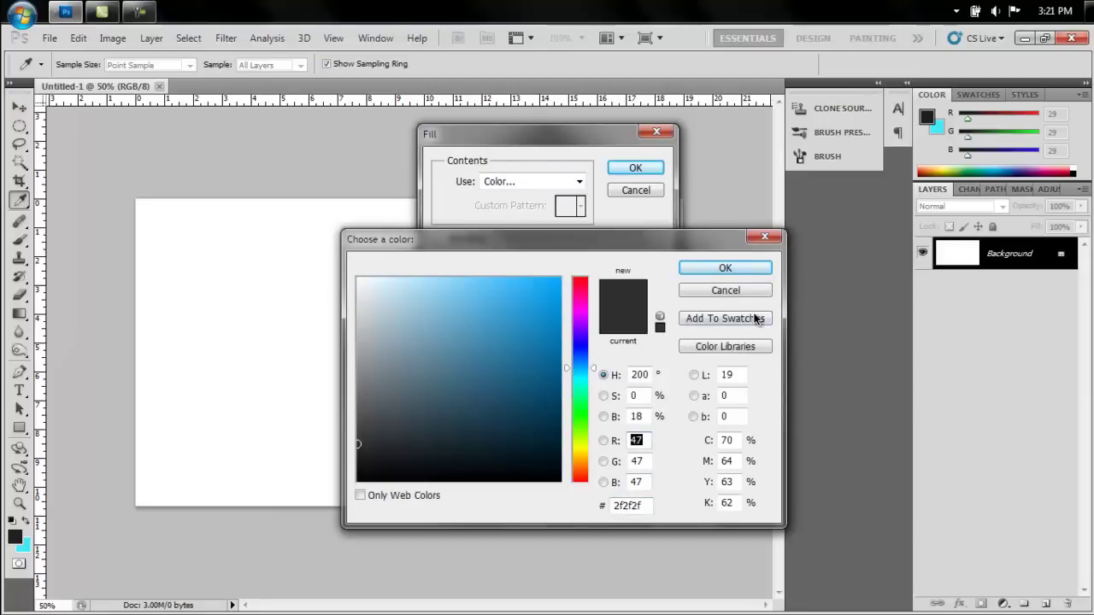
left_click(724, 270)
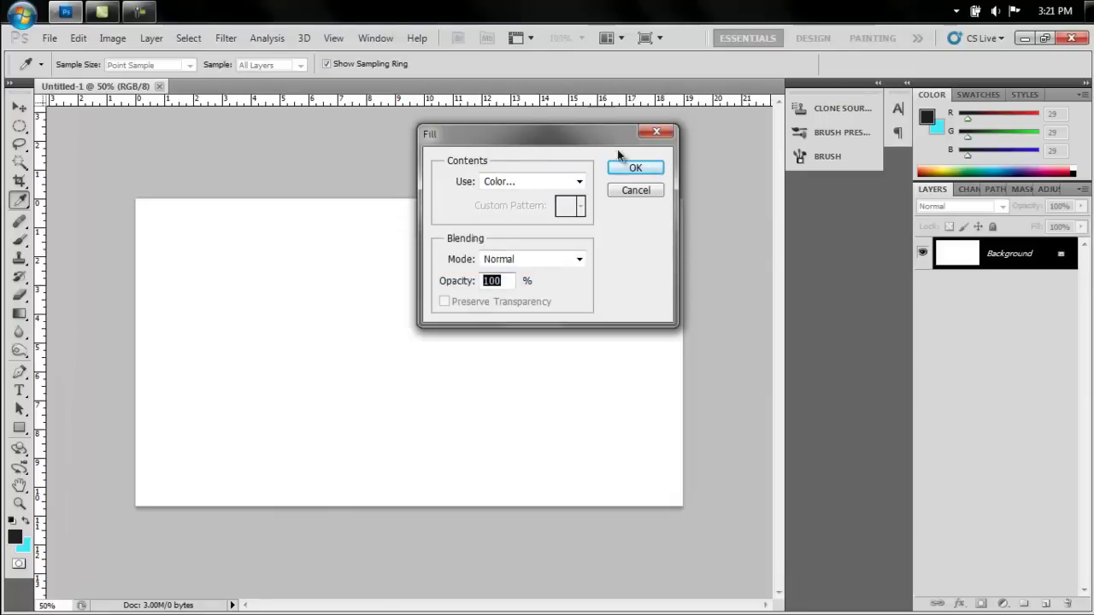
left_click(633, 166)
Step: Add Layer 1 and set the gradient's left stop to deep blue #0a00b2
key("g")
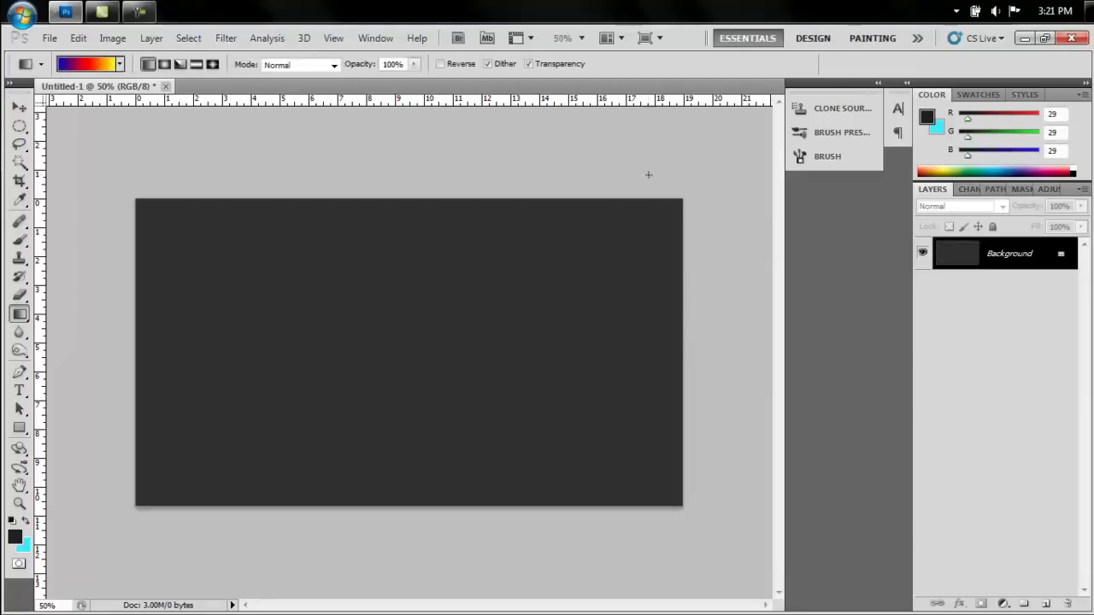
left_click(1046, 603)
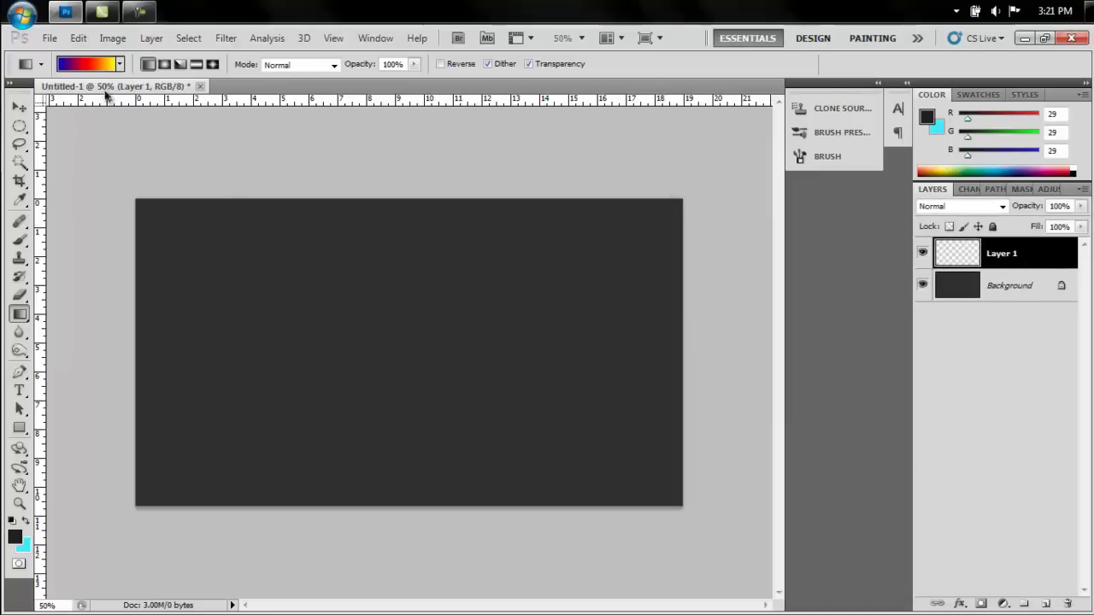
left_click(86, 64)
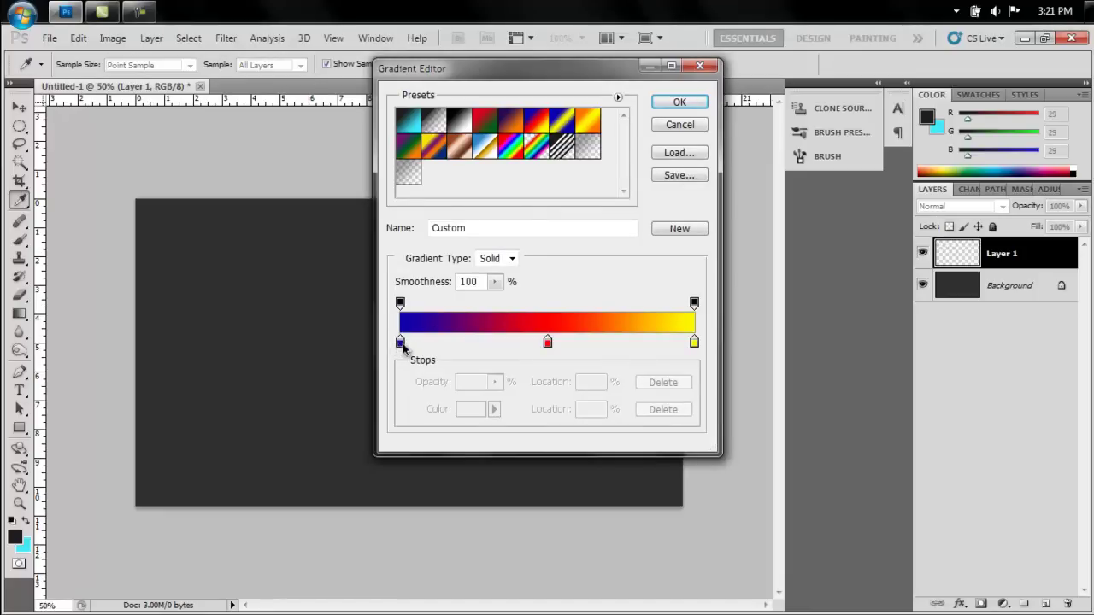
double_click(400, 343)
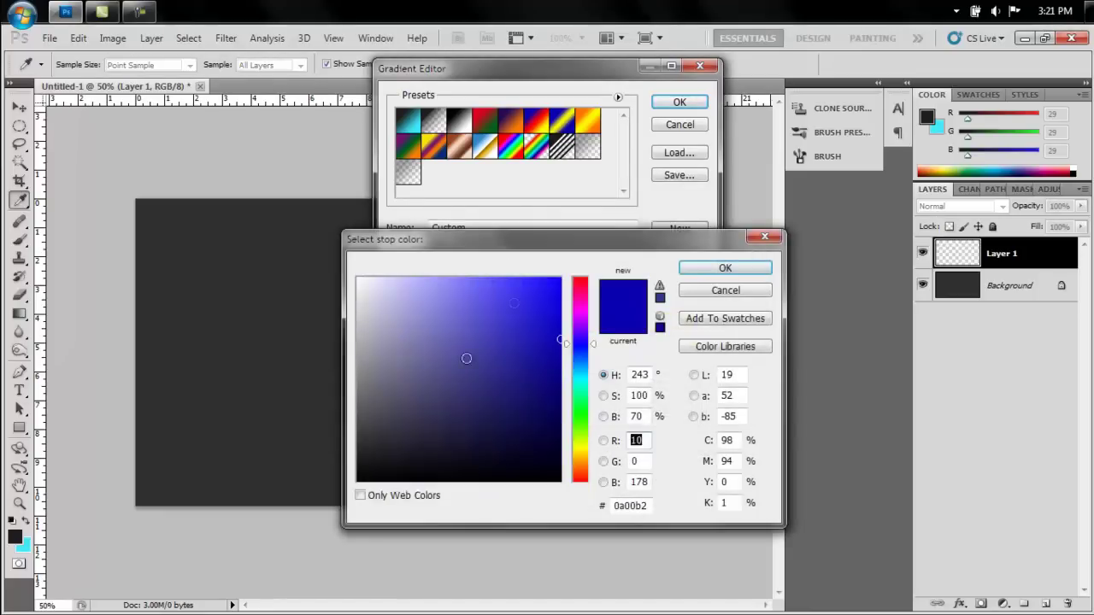
left_click(725, 268)
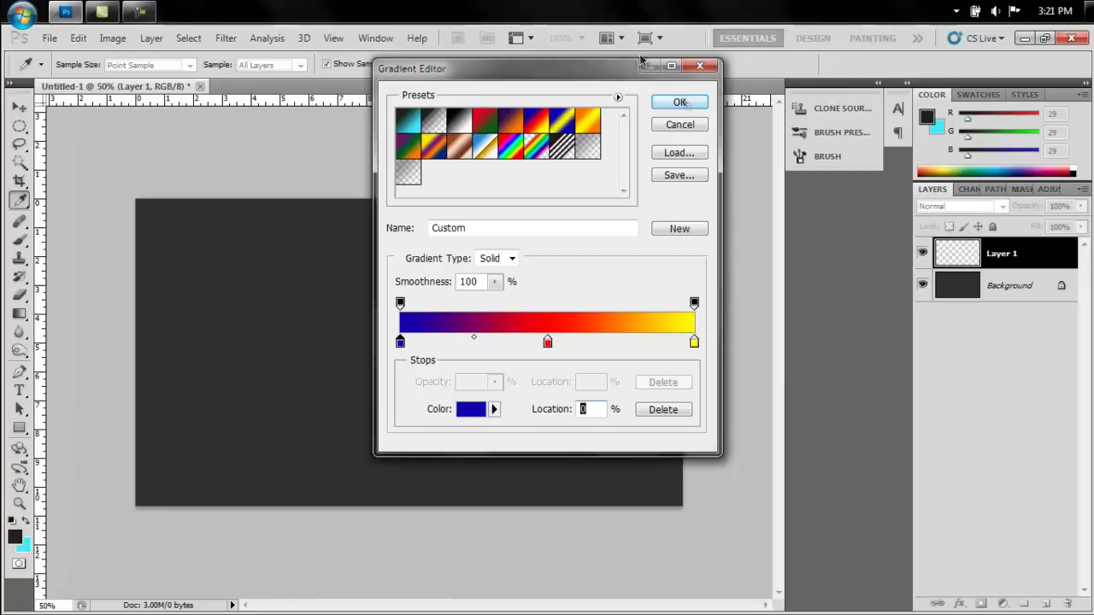
left_click(679, 102)
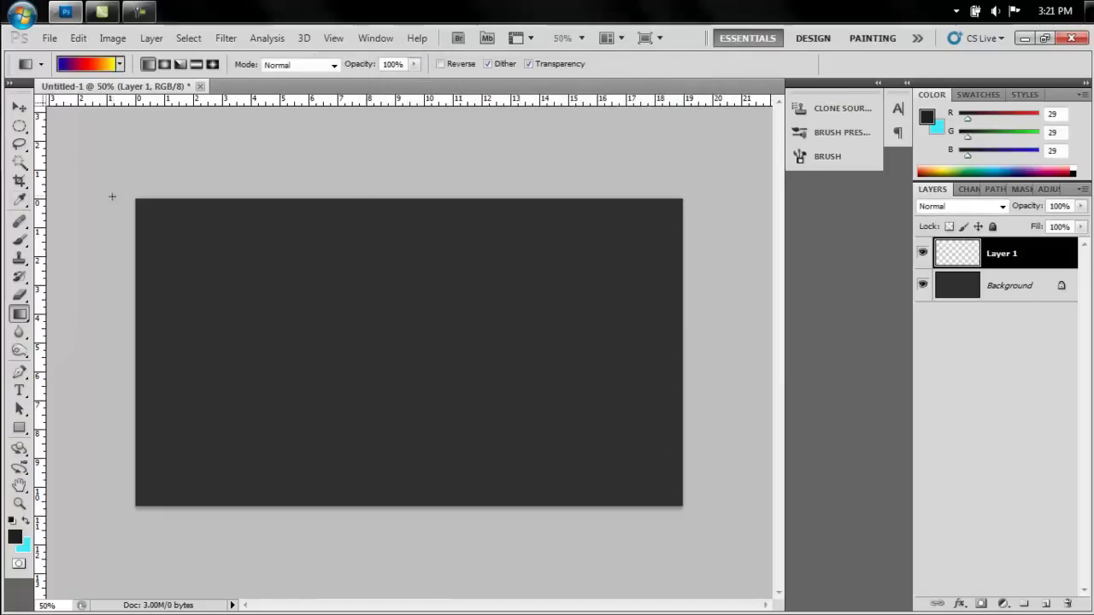
Step: Drag the blue-red-yellow gradient diagonally from the canvas's top-left to bottom-right corner
left_click_drag(111, 184, 708, 520)
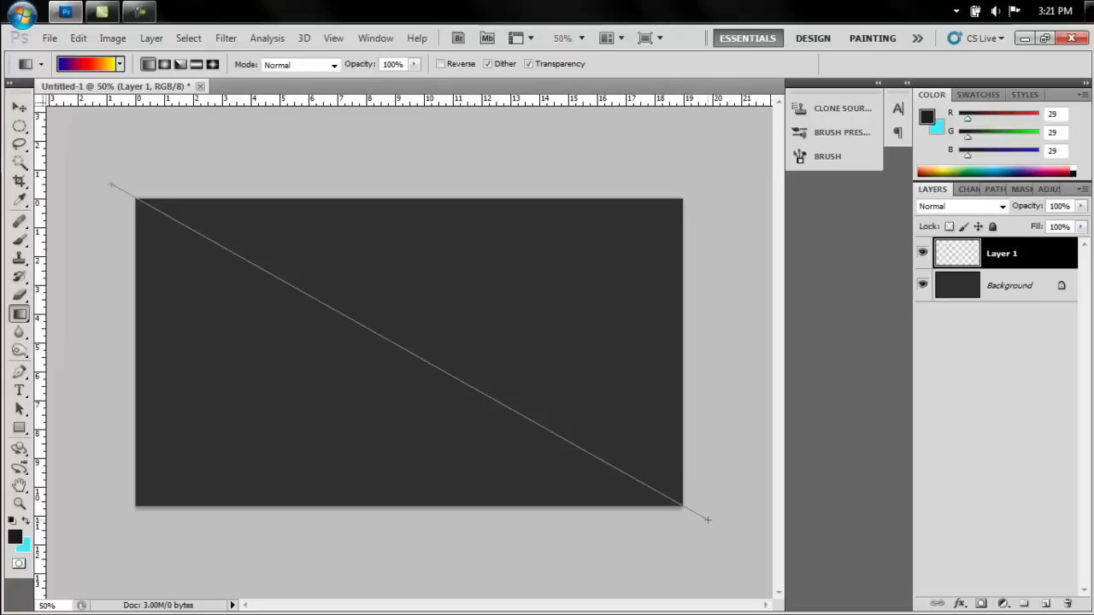
left_click_drag(708, 519, 708, 520)
left_click_drag(708, 519, 708, 520)
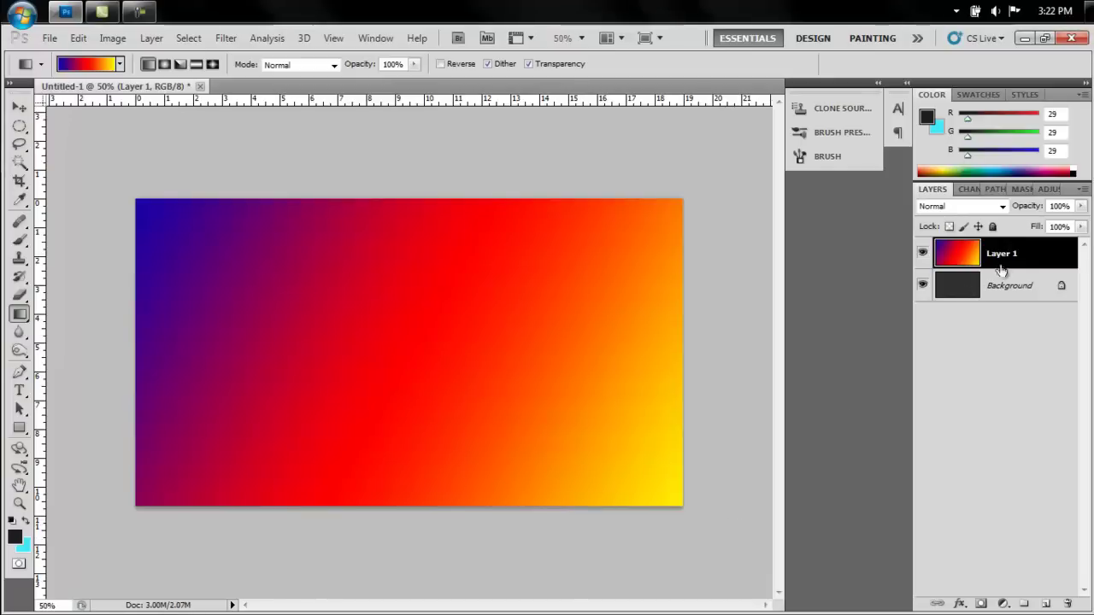
Step: Set Layer 1 to Overlay, then add Group 1 containing a new empty Layer 2
left_click(1000, 206)
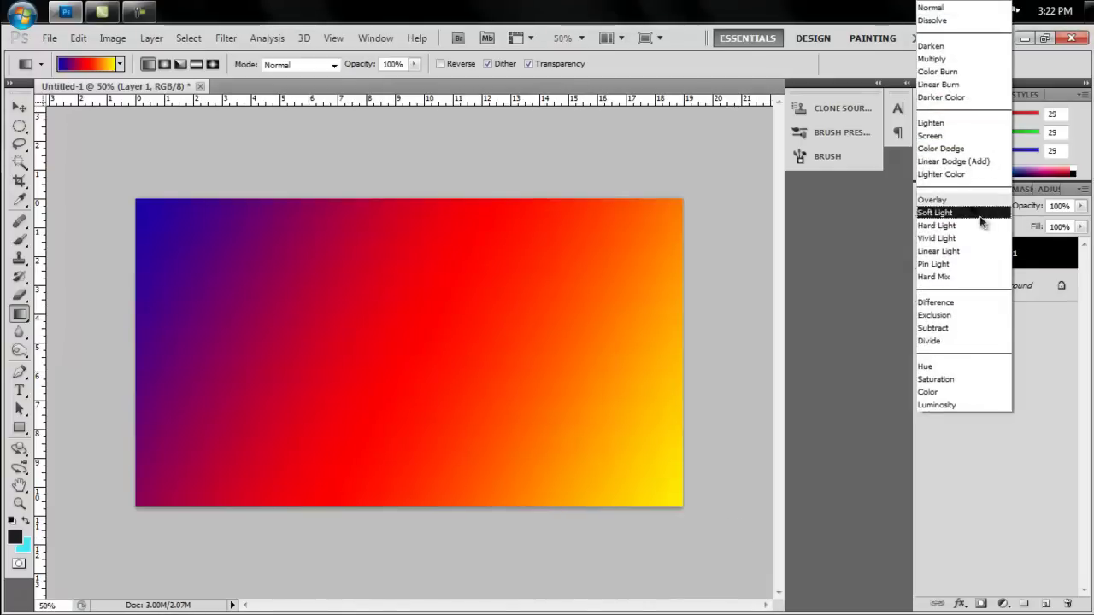
left_click(933, 200)
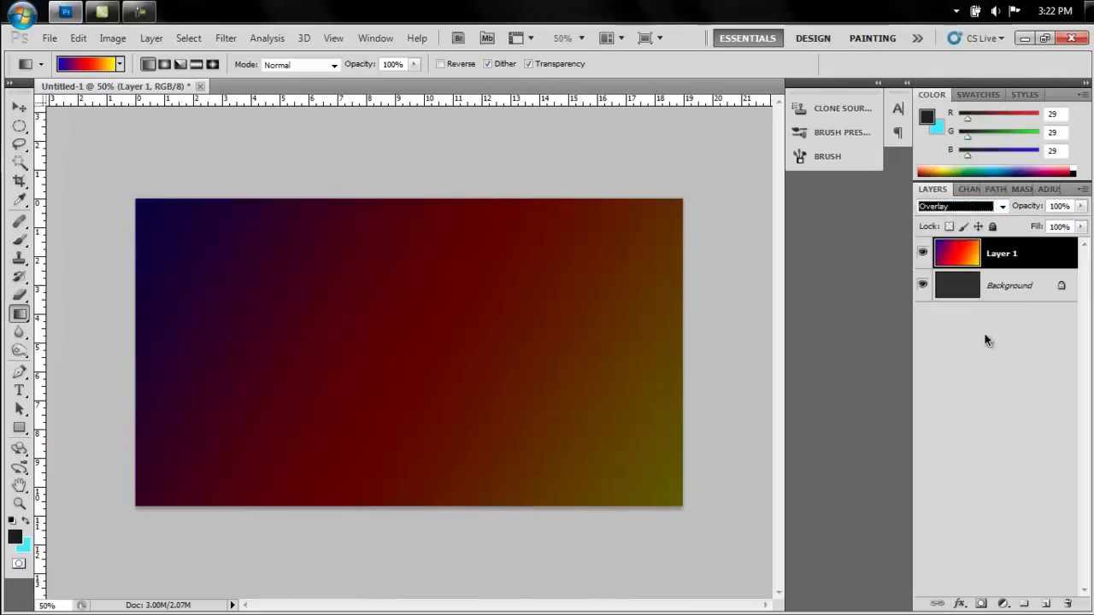
left_click(1024, 603)
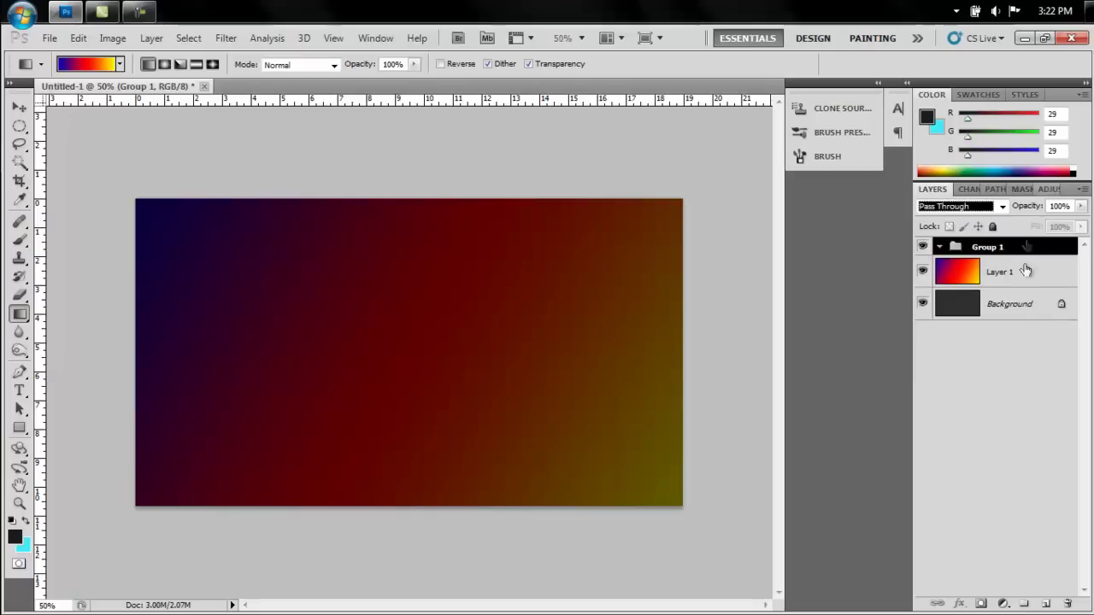
left_click(1045, 603)
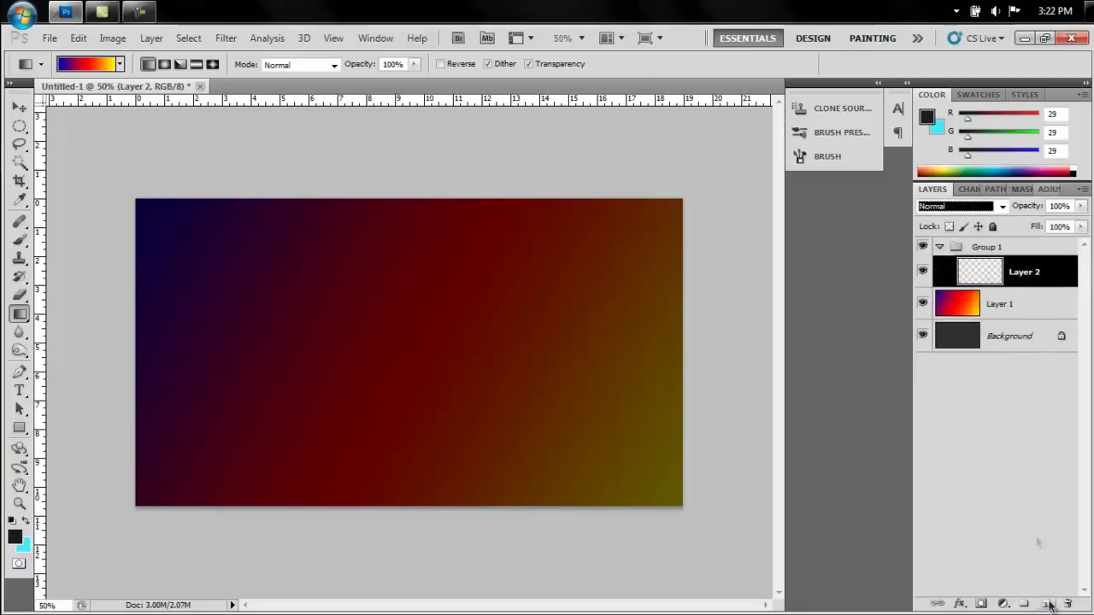
left_click(847, 157)
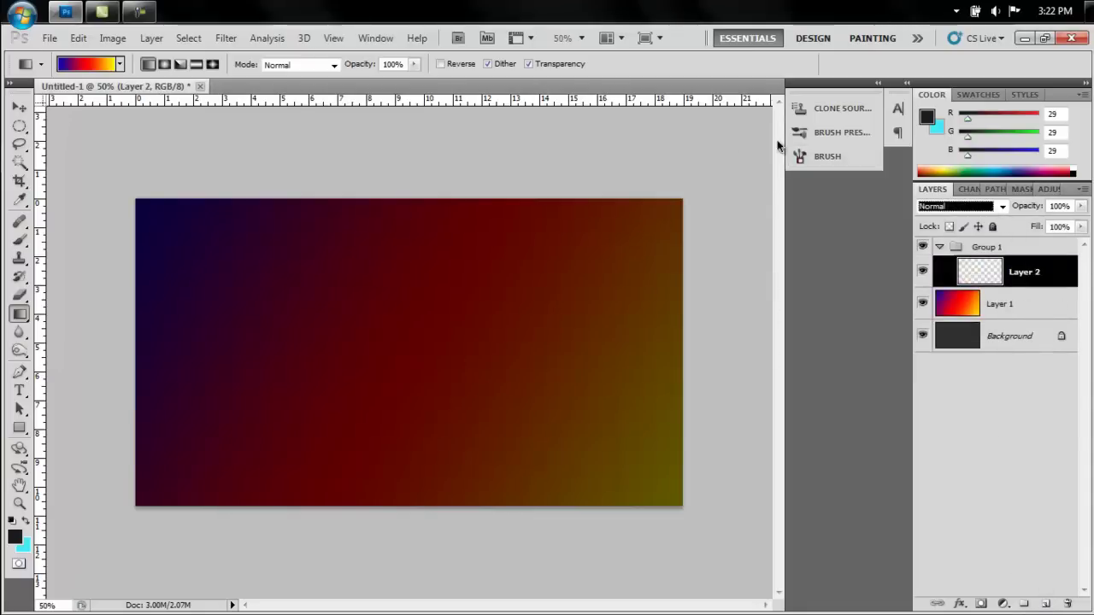
left_click(607, 102)
Step: Choose the 300 px round brush preset and give it 100% size jitter
scroll(640, 310, "down", 6)
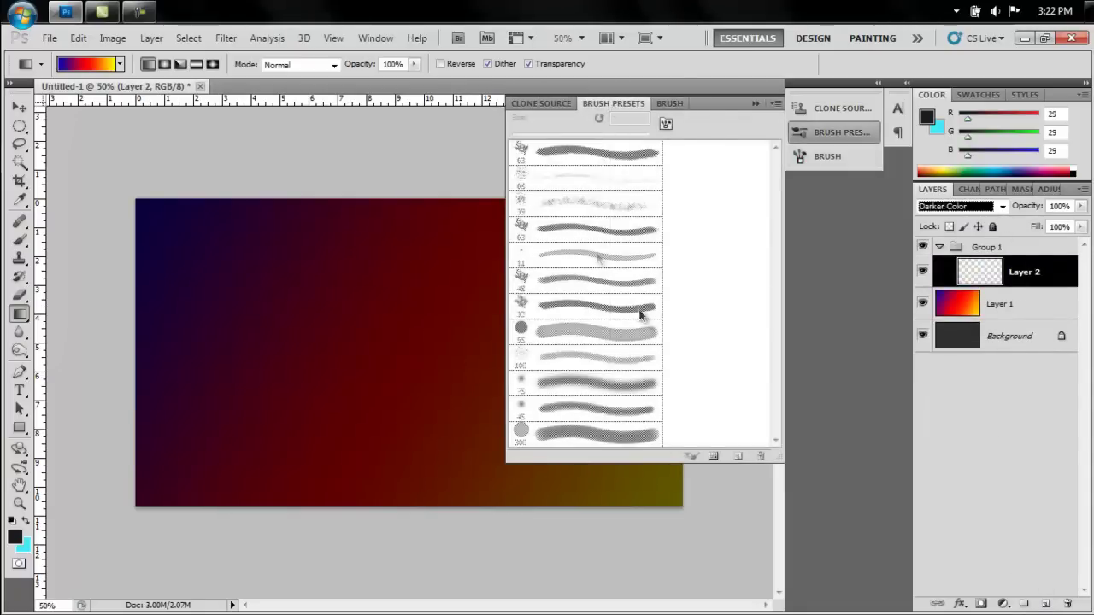
left_click(20, 243)
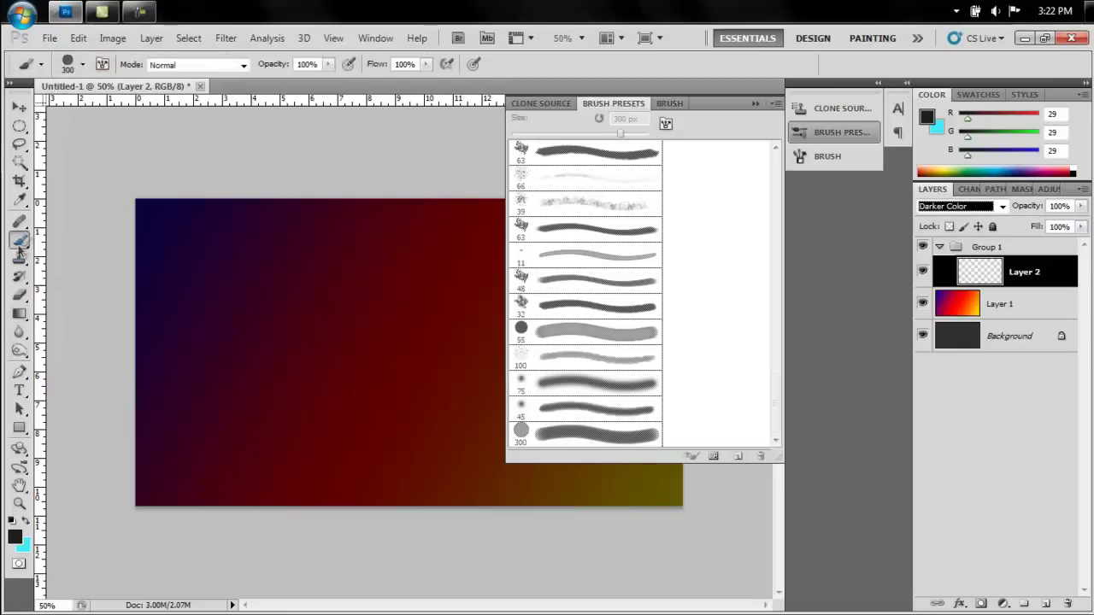
left_click(585, 436)
left_click(665, 105)
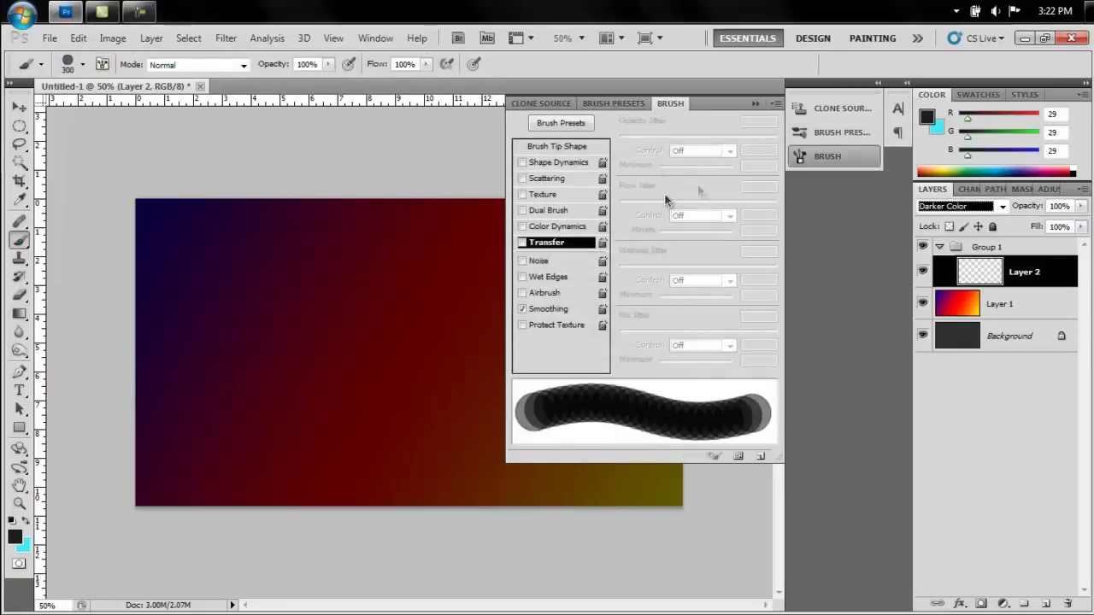
left_click(551, 164)
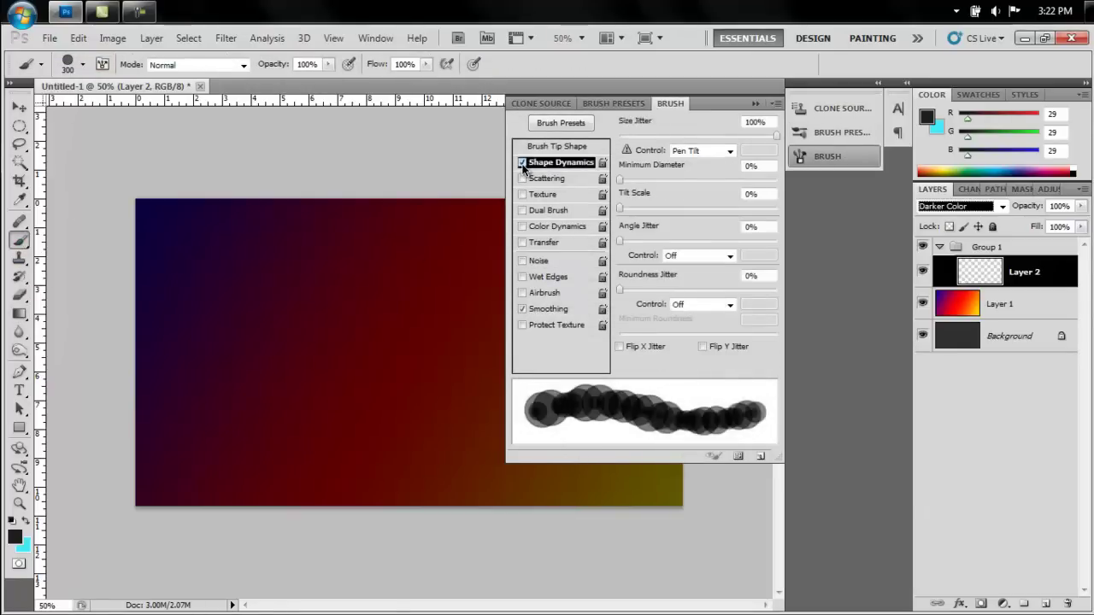
left_click(775, 136)
left_click_drag(775, 136, 780, 136)
Step: Add 1000% scattering and 75% opacity / 25% flow jitter to the brush
left_click(522, 178)
left_click(540, 178)
left_click_drag(752, 135, 776, 136)
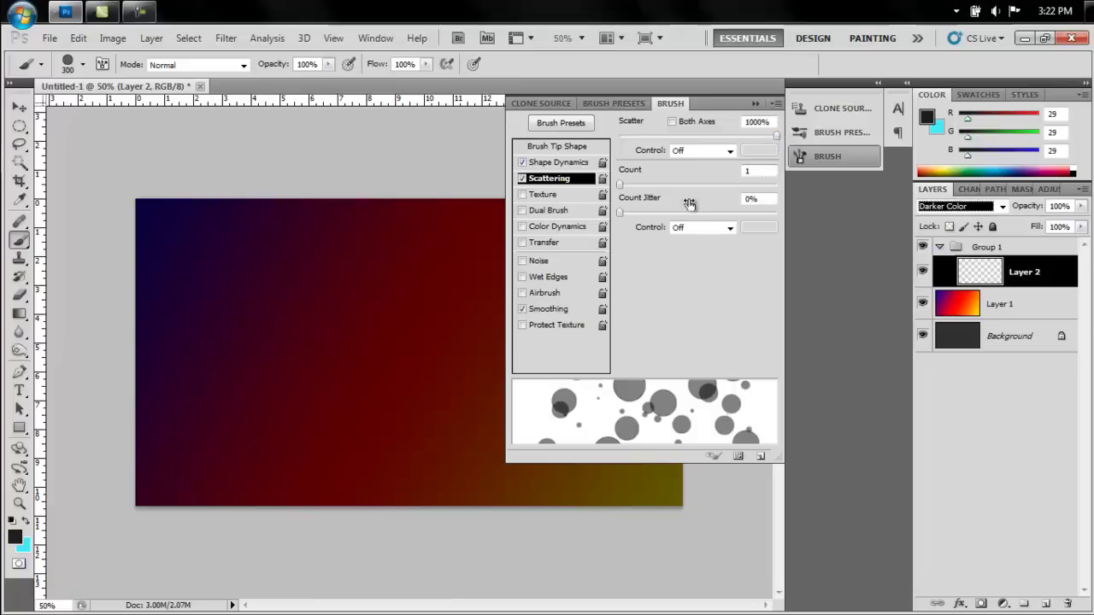
left_click(523, 243)
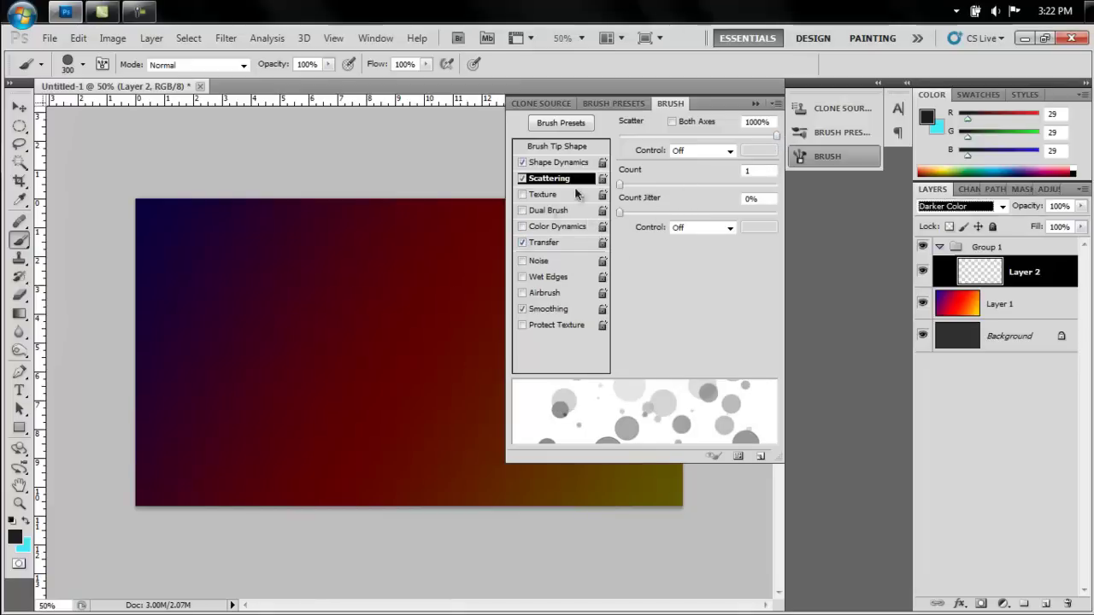
left_click(555, 243)
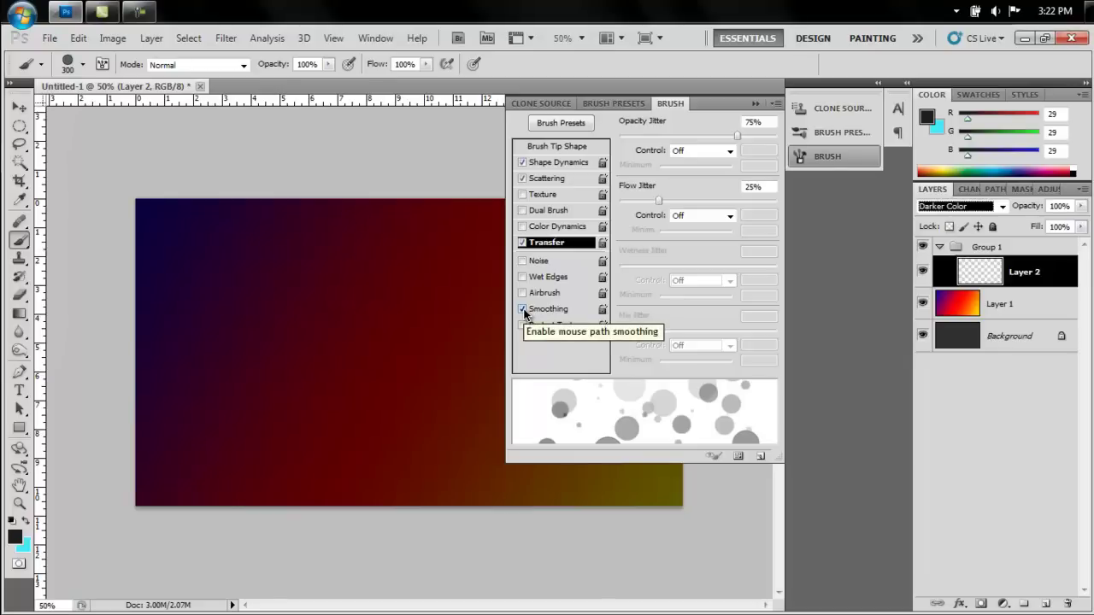
left_click(614, 103)
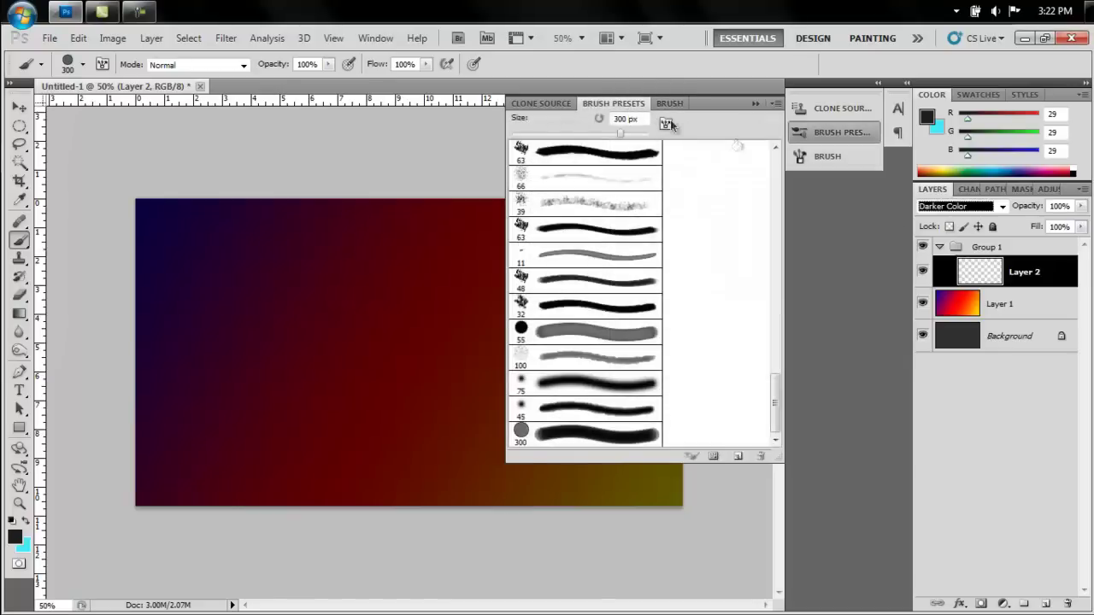
left_click(755, 105)
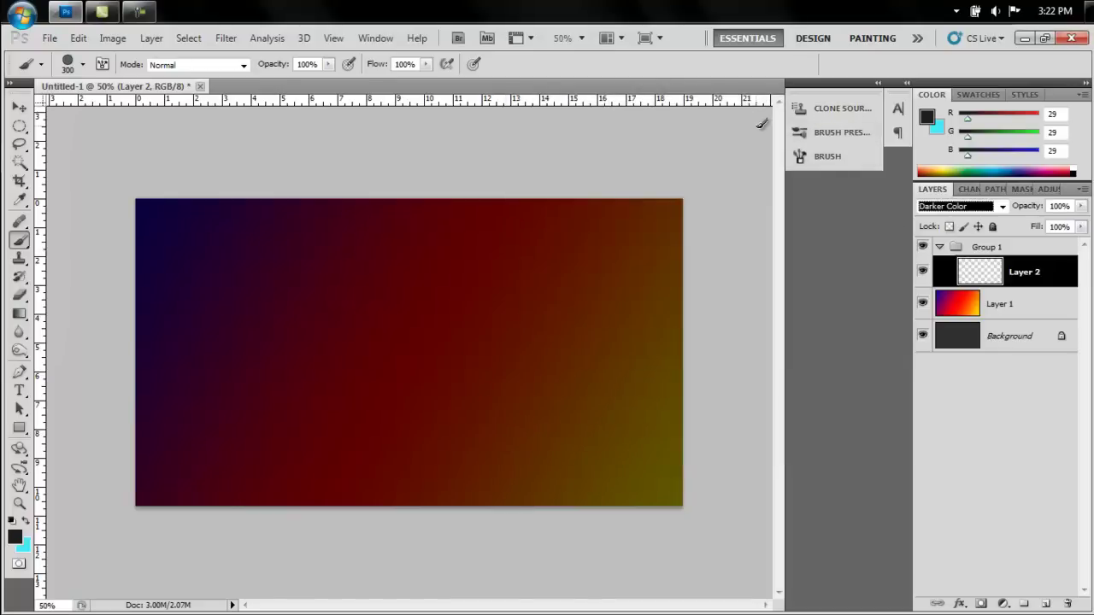
Step: Enlarge the brush to 500 px, make the foreground colour white #ffffff, and select Group 1
left_click(827, 156)
left_click(616, 103)
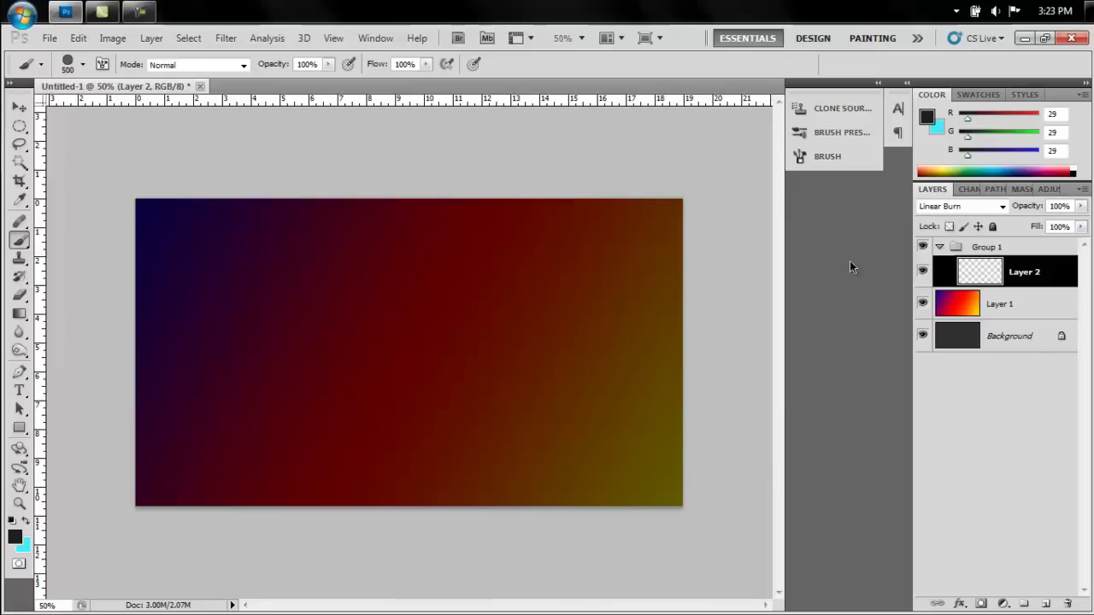
left_click(14, 537)
left_click_drag(376, 295, 292, 244)
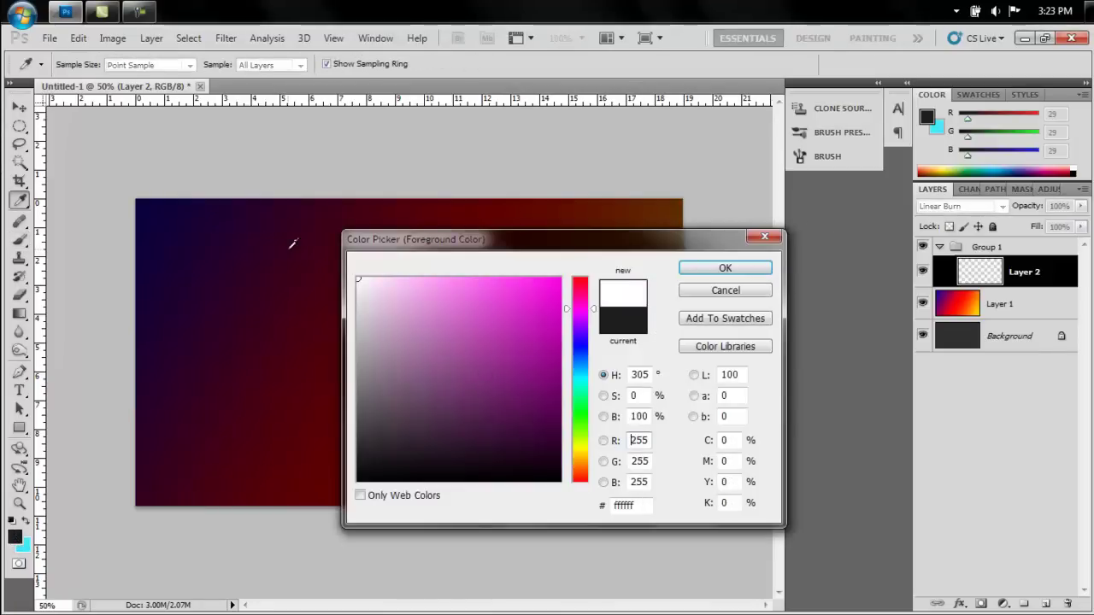
left_click(724, 268)
left_click(1011, 249)
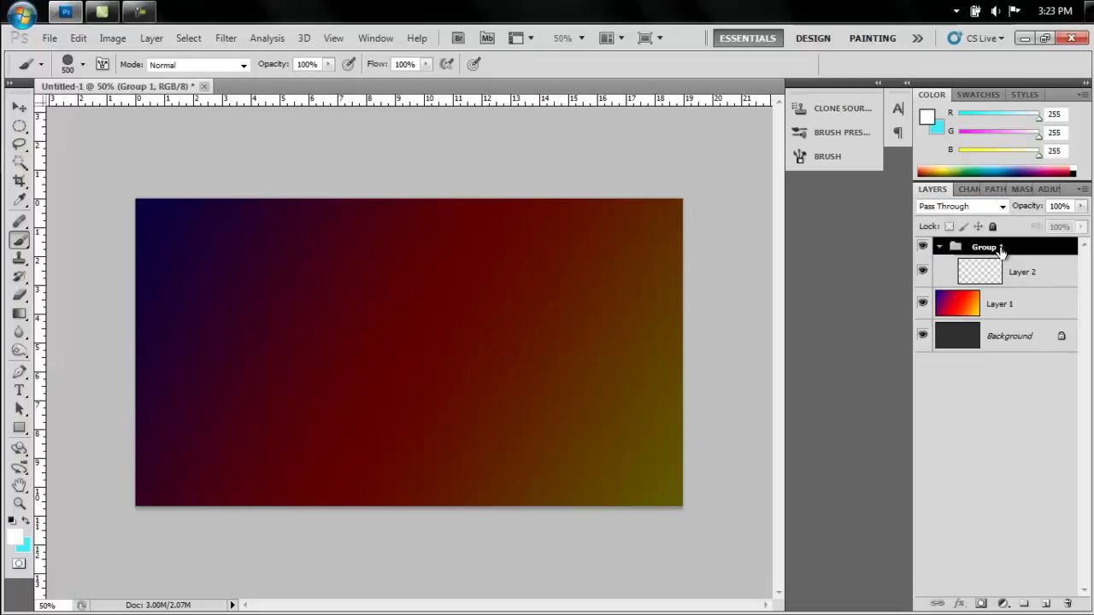
Step: Set Group 1's blend mode to Color Dodge and select Layer 2
left_click(1002, 206)
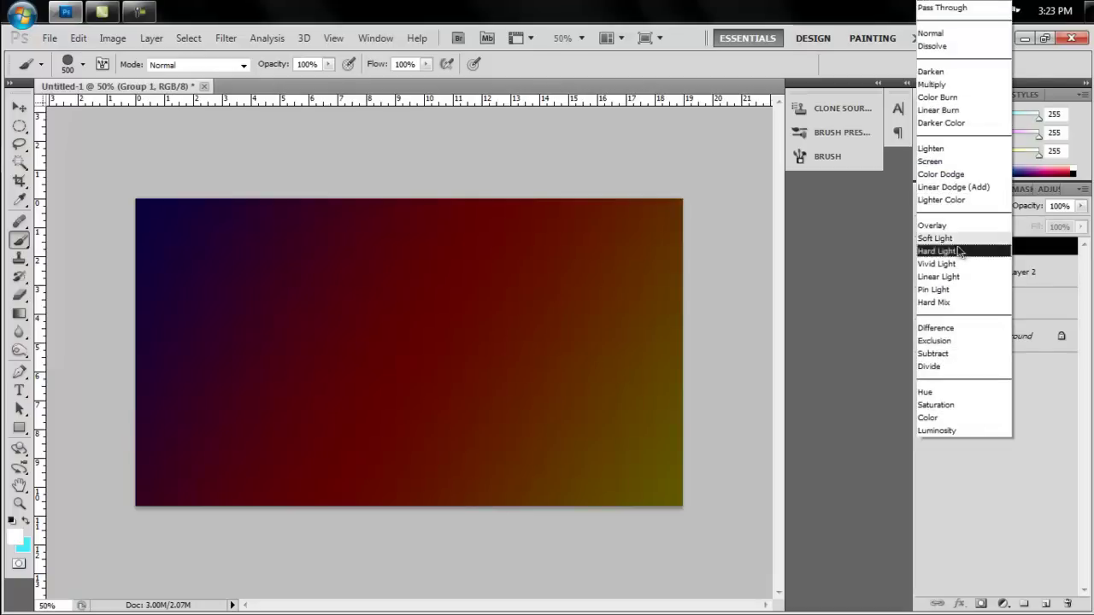
left_click(940, 173)
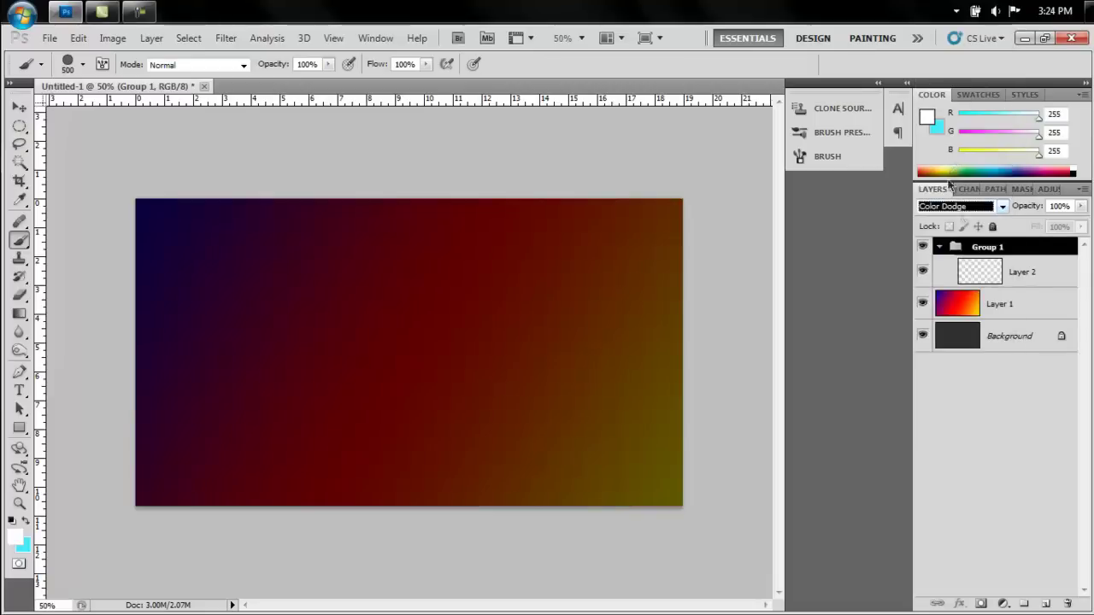
left_click(961, 263)
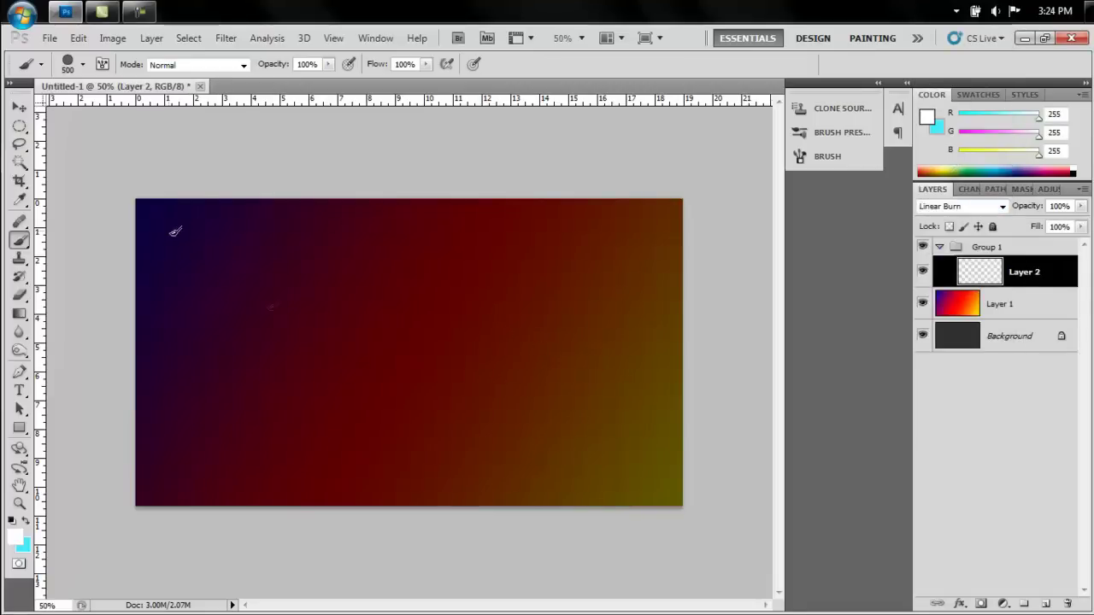
Step: Paint scattered bokeh circles across the gradient on Layer 2, including a large one near the centre
mouse_move(174, 231)
left_mouse_down()
mouse_move(324, 332)
mouse_move(523, 359)
mouse_move(642, 437)
mouse_move(632, 398)
mouse_move(516, 228)
mouse_move(237, 385)
left_mouse_up()
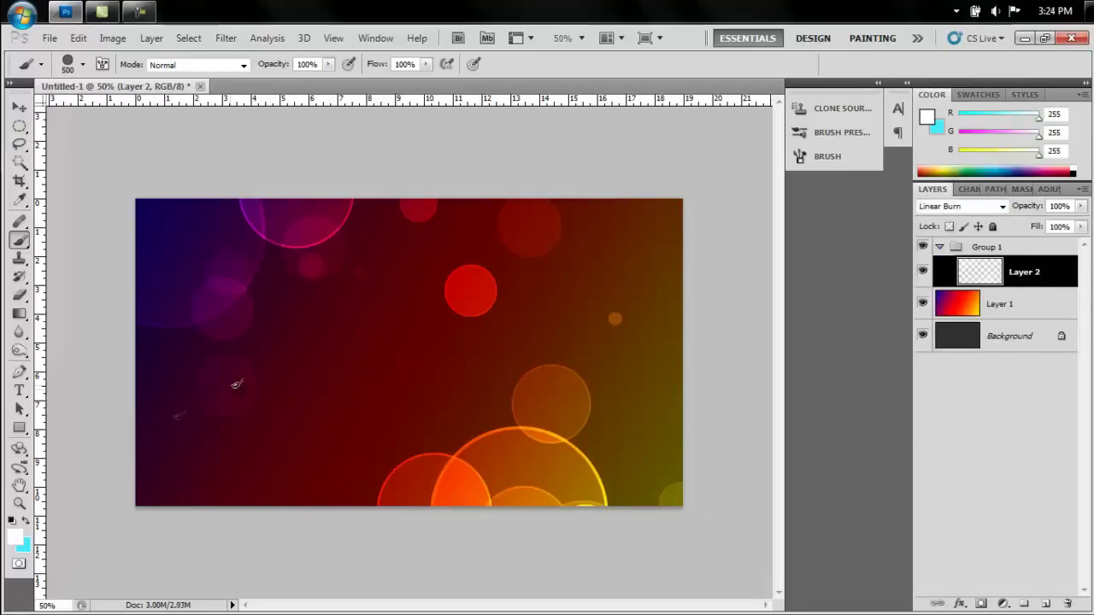
left_click(236, 385)
left_click(415, 325)
left_click(624, 278)
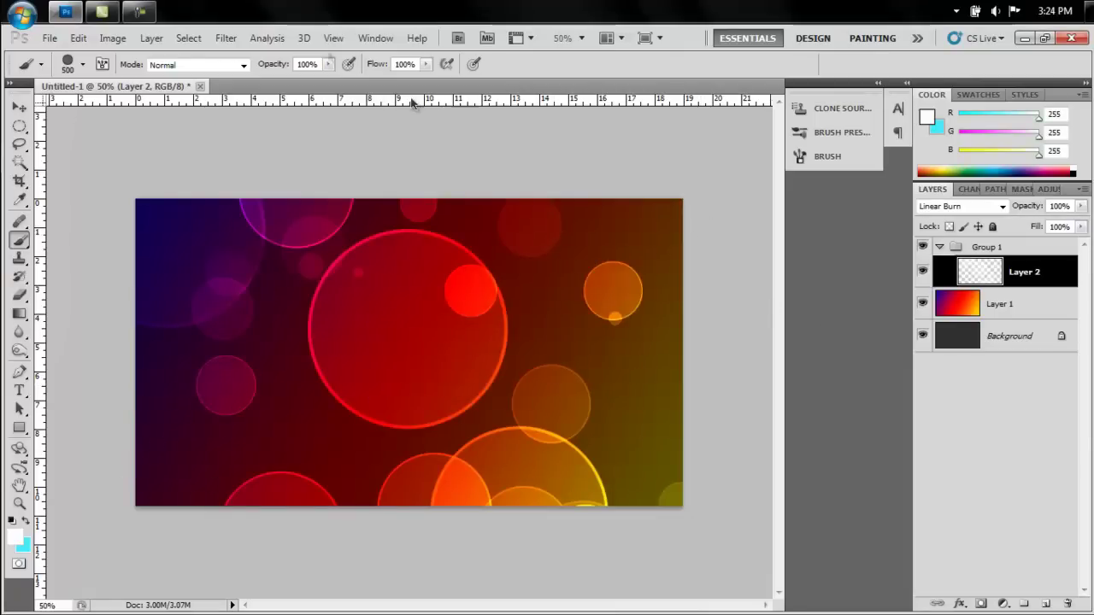
left_click(225, 38)
Step: Soften the Layer 2 circles with a Gaussian Blur of radius 40 pixels
mouse_move(267, 206)
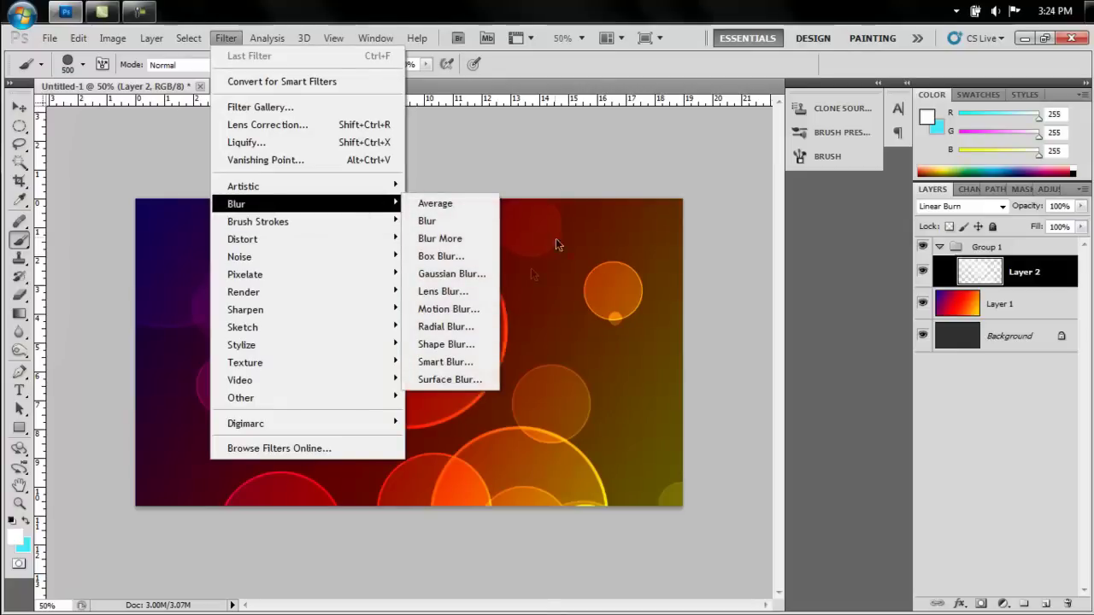
left_click(478, 273)
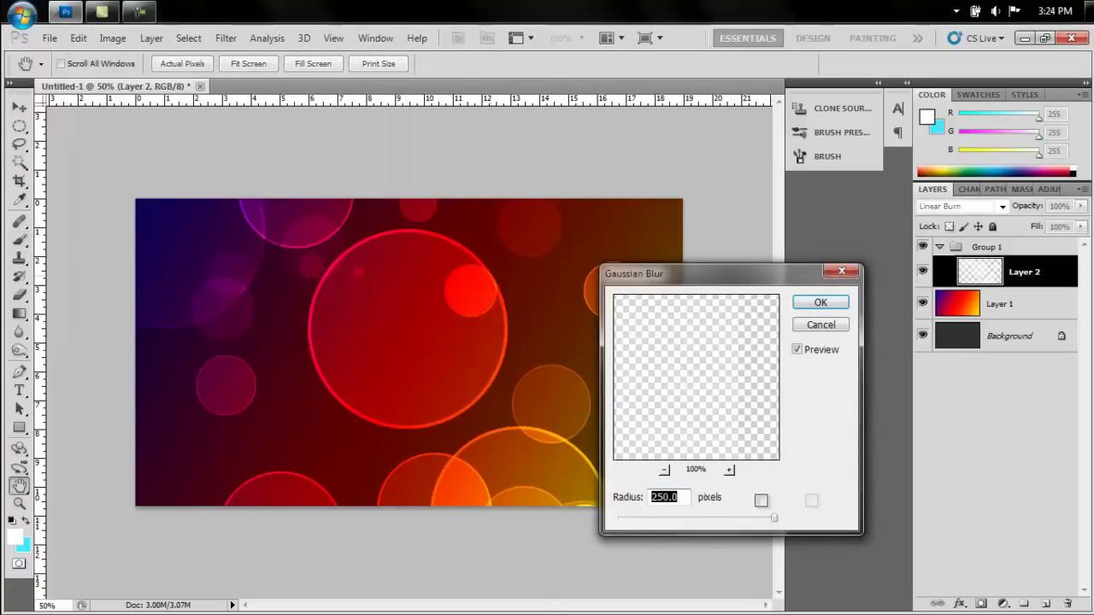
left_click_drag(775, 518, 705, 521)
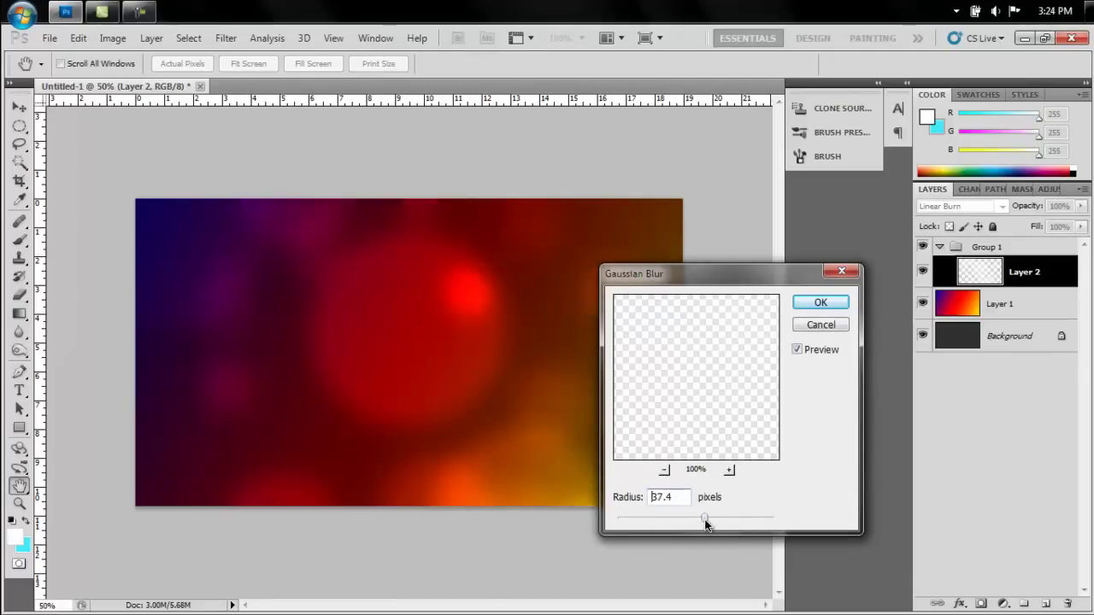
type("40")
left_click(816, 304)
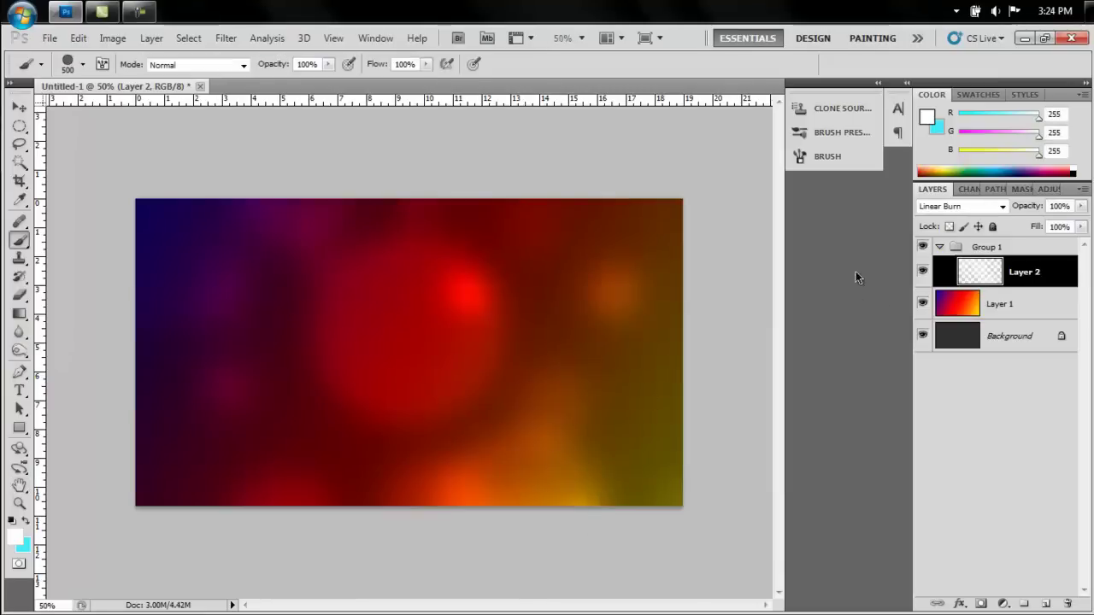
Step: Add Layer 3 inside Group 1 and set the brush size to 300 px
left_click(1045, 603)
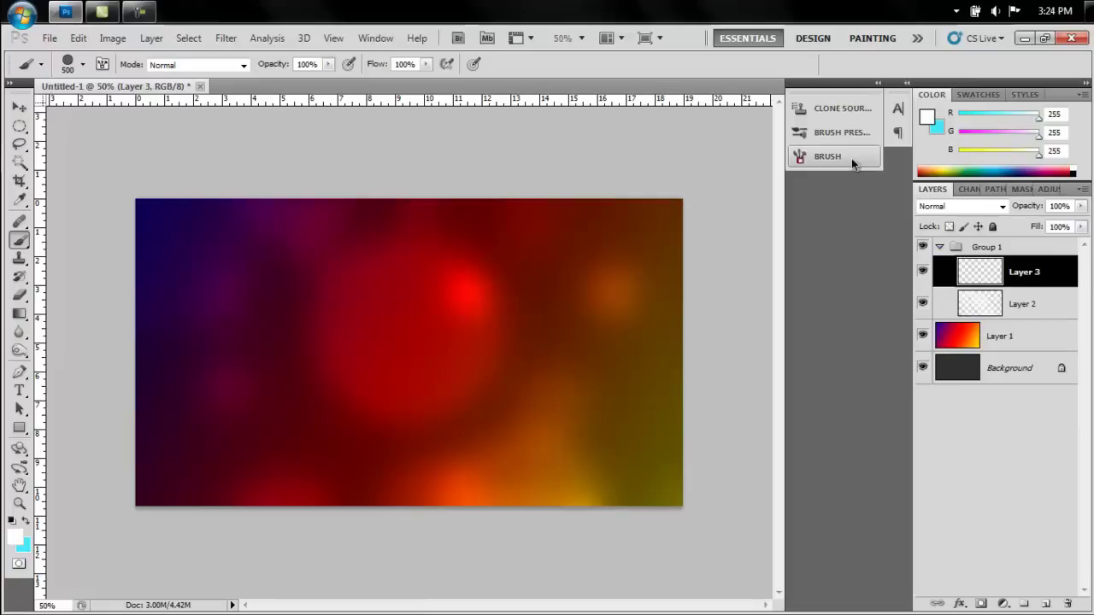
left_click(826, 157)
left_click(614, 103)
left_click(622, 119)
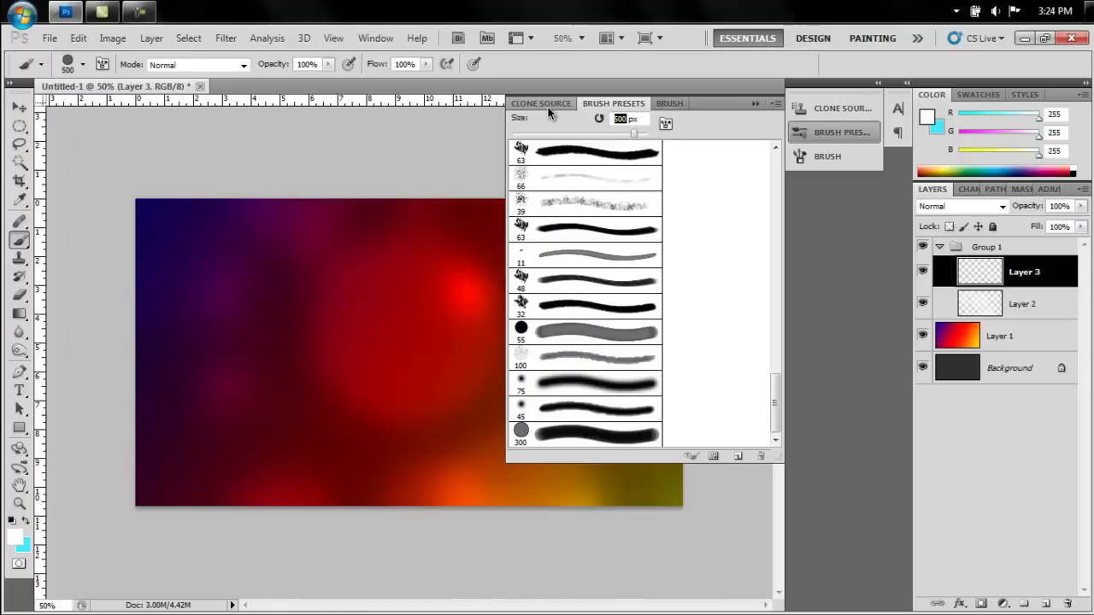
type("300")
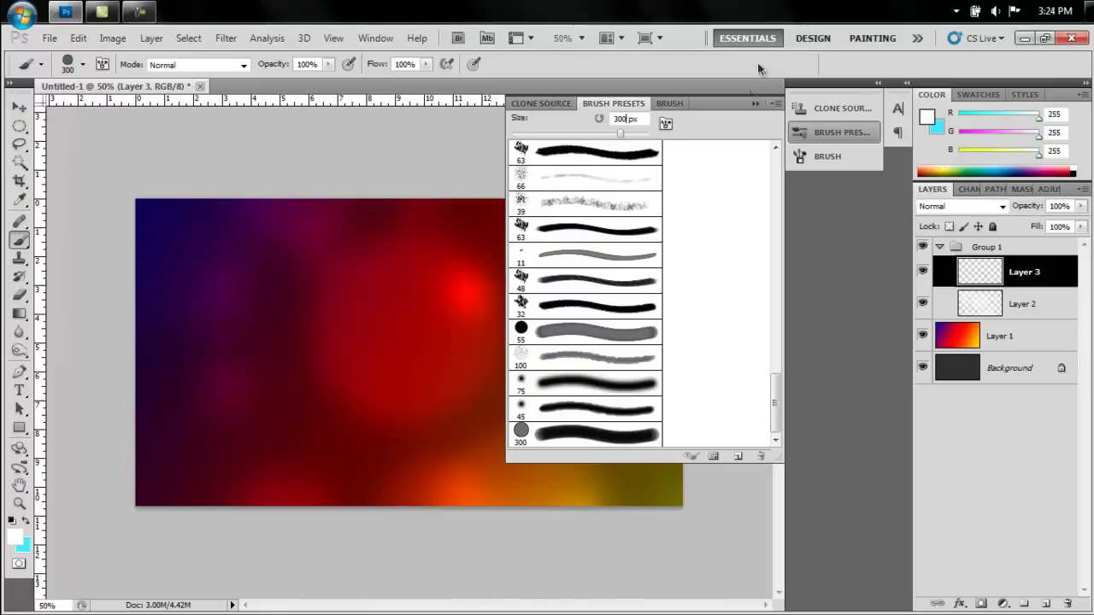
left_click(756, 103)
Step: Paint a second set of bokeh circles on Layer 3, undoing unwanted strokes and repainting
mouse_move(220, 219)
left_mouse_down()
mouse_move(395, 343)
mouse_move(560, 467)
mouse_move(545, 268)
mouse_move(696, 504)
mouse_move(472, 302)
left_mouse_up()
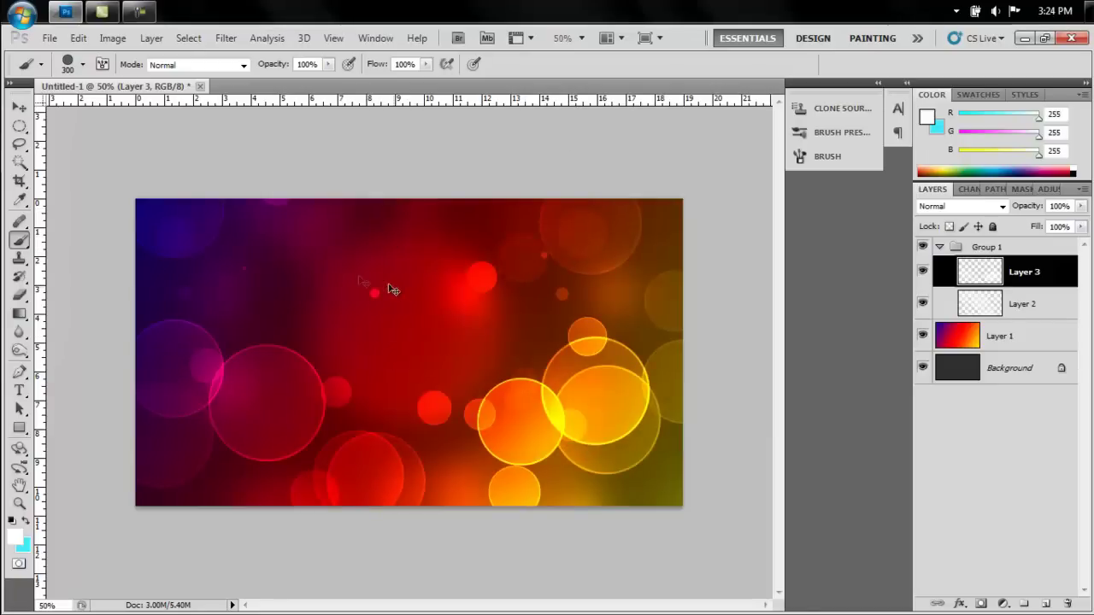
key("ctrl+z")
mouse_move(390, 288)
left_mouse_down()
mouse_move(453, 264)
mouse_move(464, 356)
left_mouse_up()
key("ctrl+z")
key("ctrl+z")
key("ctrl+alt+z")
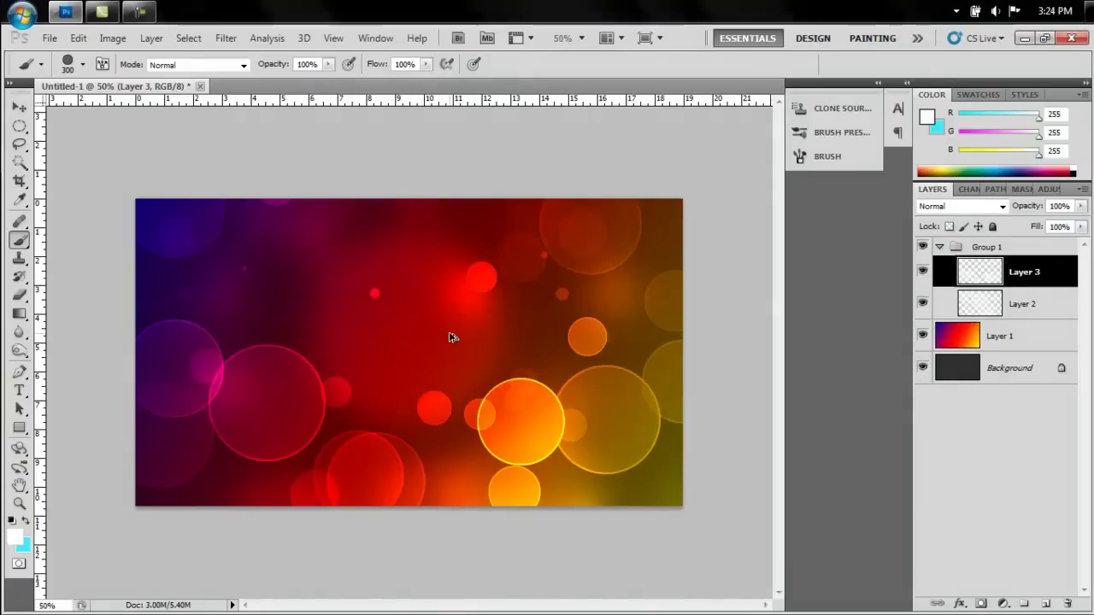
key("ctrl+alt+z")
key("ctrl+alt+z")
mouse_move(414, 257)
left_mouse_down()
mouse_move(429, 396)
mouse_move(652, 496)
mouse_move(589, 427)
mouse_move(600, 293)
left_mouse_up()
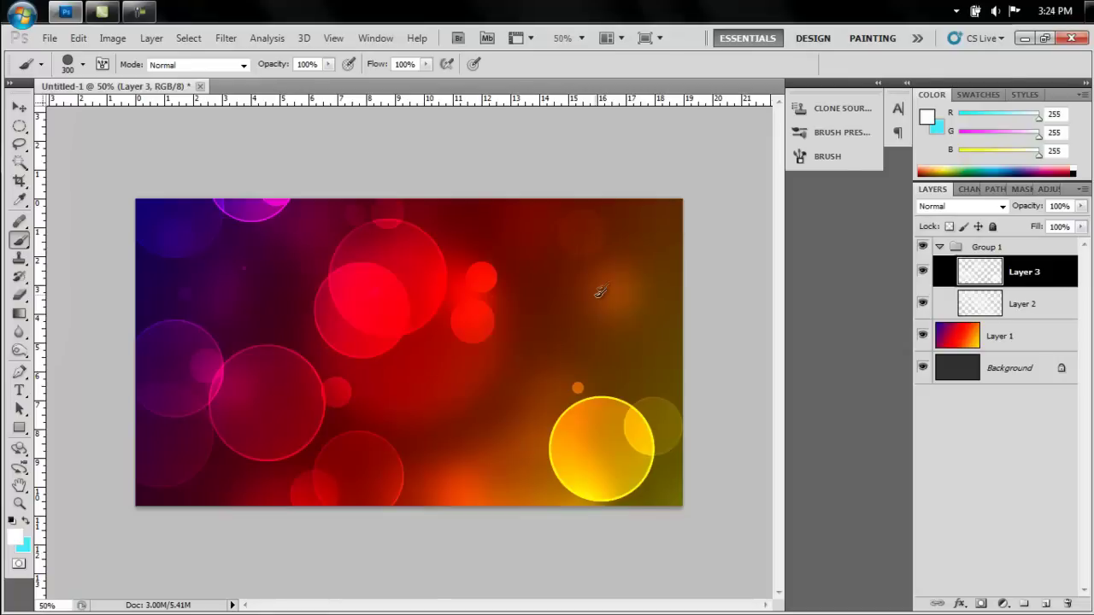
Step: Apply a 10-pixel Gaussian Blur to the Layer 3 circles, then add an empty Layer 4
left_click(226, 38)
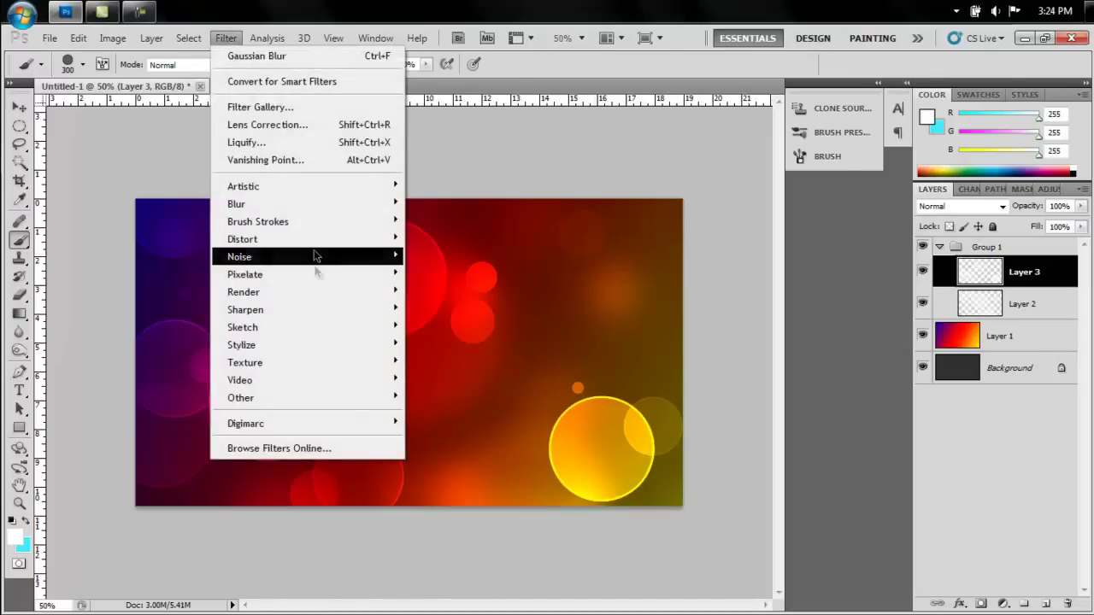
mouse_move(302, 215)
left_click(464, 272)
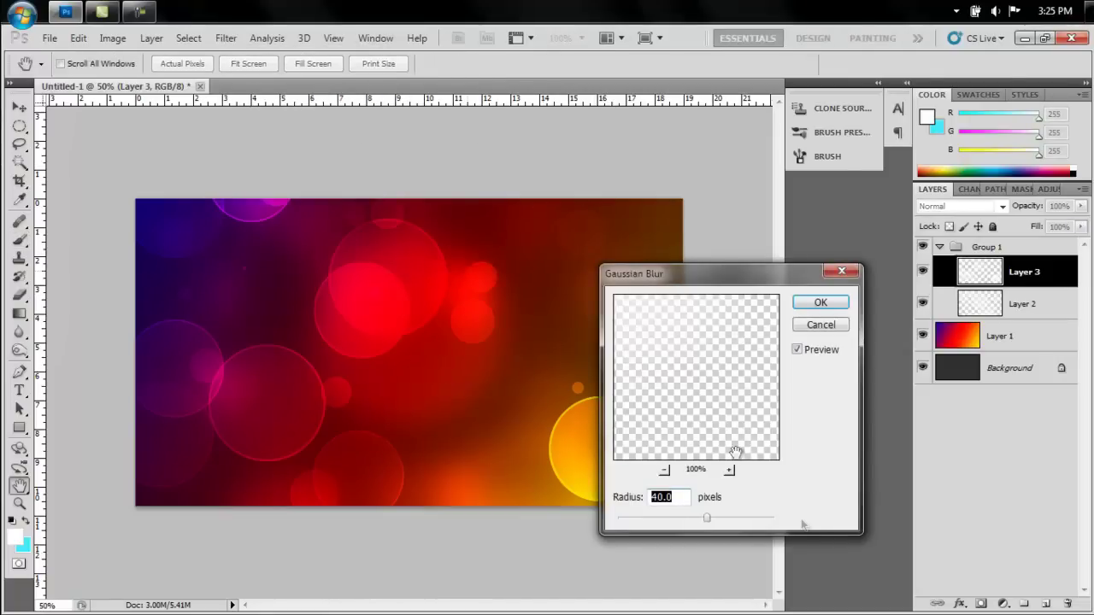
type("20")
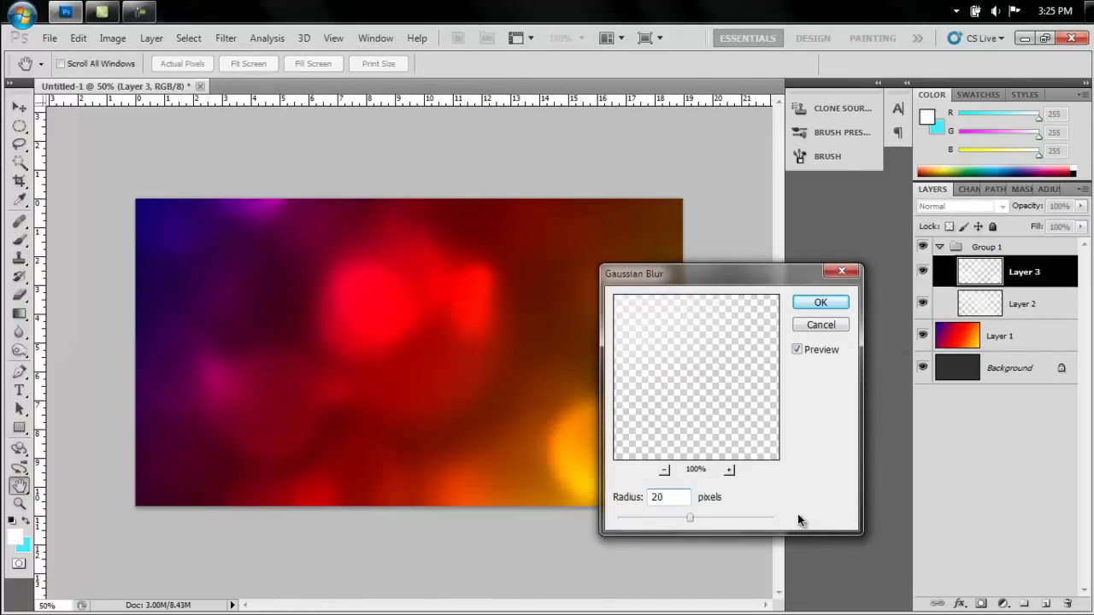
key("BackSpace")
key("BackSpace")
type("10")
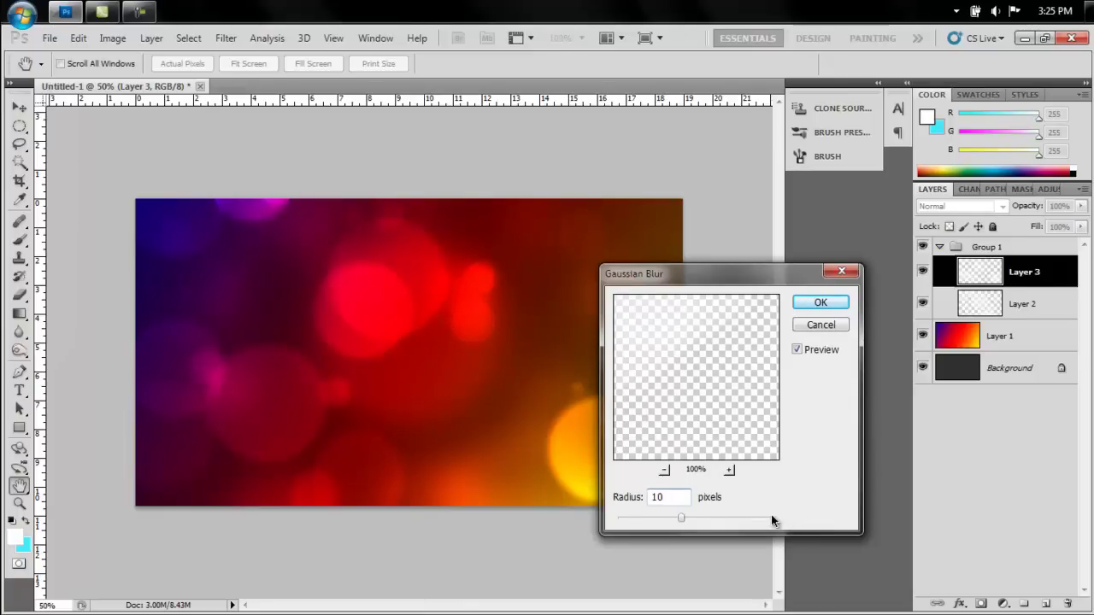
left_click(819, 304)
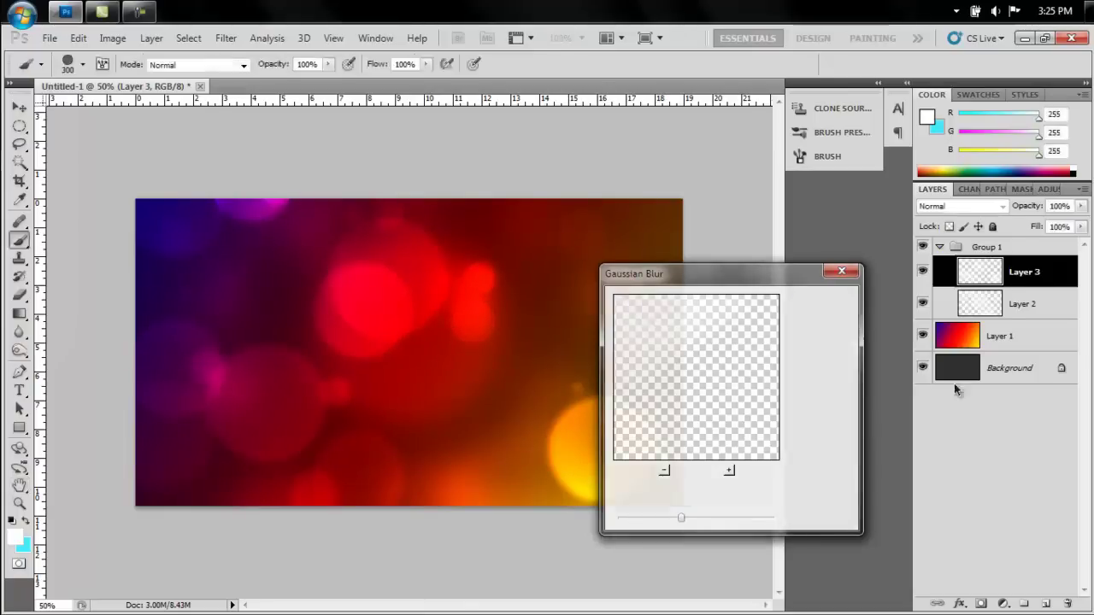
left_click(1025, 605)
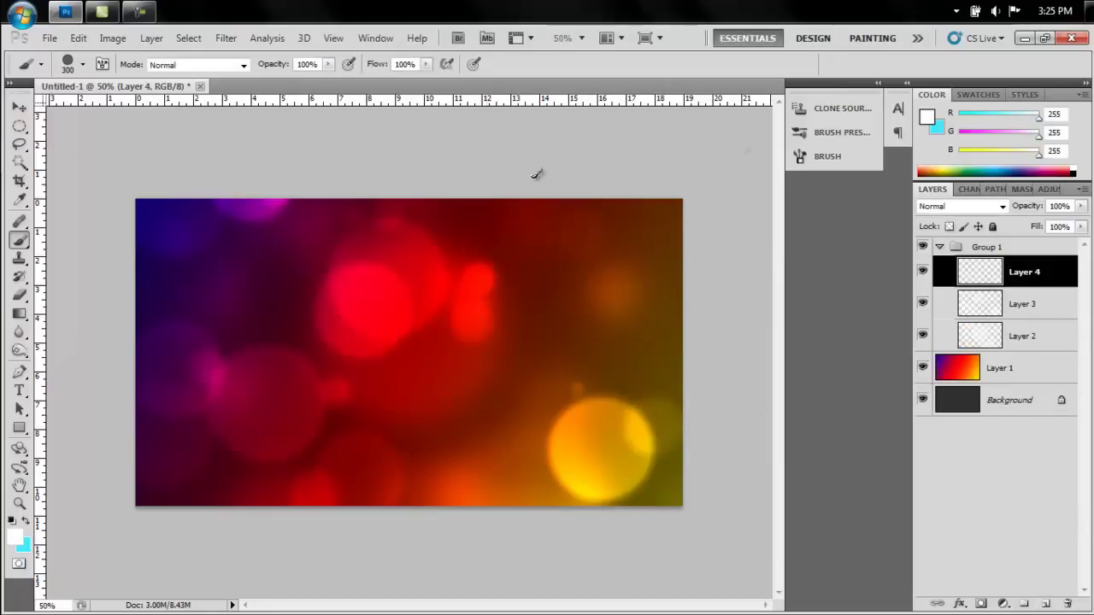
Step: Set the brush size to 150 px in the Brush Presets panel
left_click(813, 157)
left_click(614, 104)
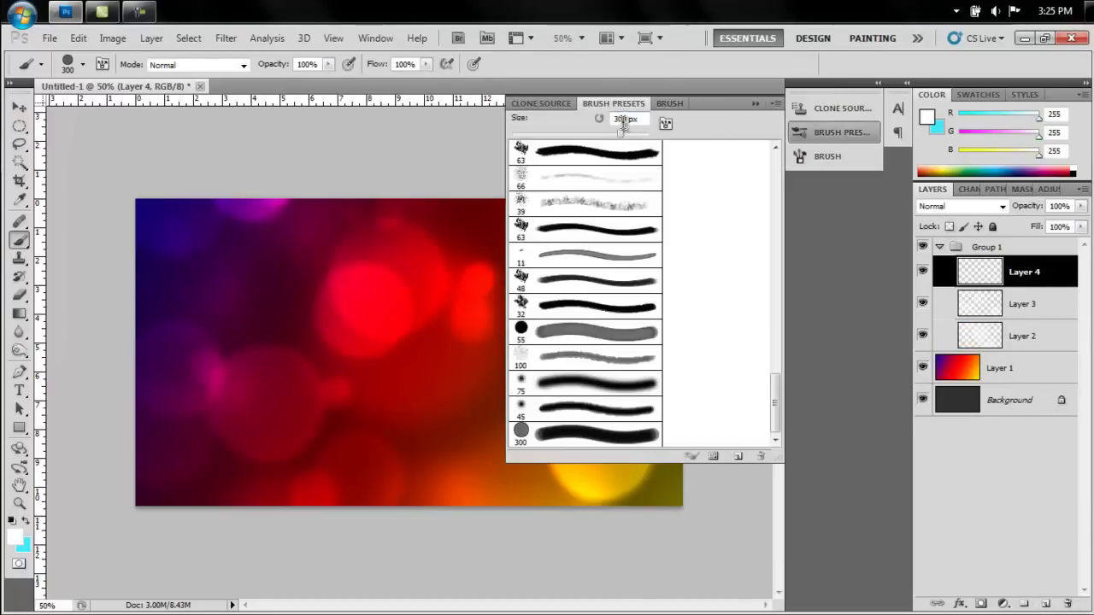
left_click(622, 123)
type("150")
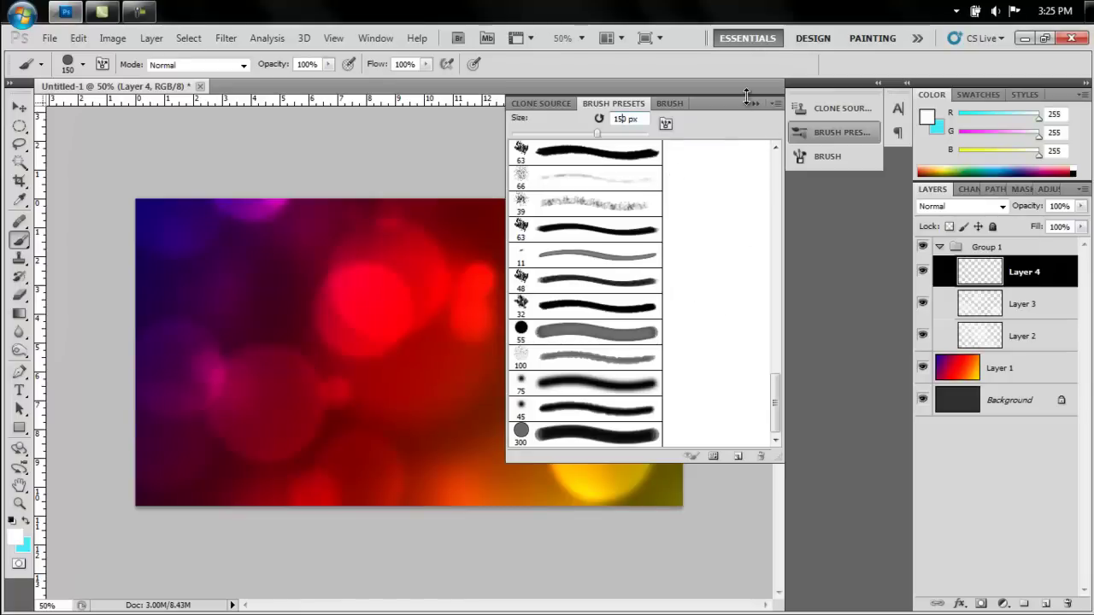
left_click(752, 103)
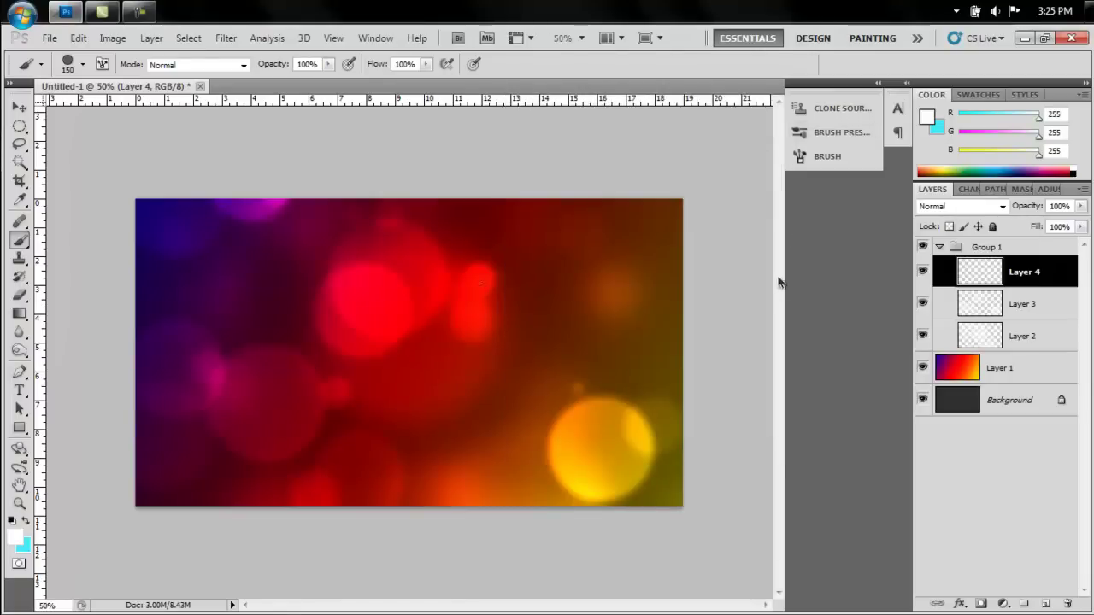
Step: Paint small 150 px bokeh circles across Layer 4, including an orange one on the right
mouse_move(198, 237)
left_mouse_down()
mouse_move(391, 388)
mouse_move(536, 393)
mouse_move(612, 481)
mouse_move(532, 398)
mouse_move(412, 409)
mouse_move(430, 477)
mouse_move(505, 437)
mouse_move(450, 487)
mouse_move(397, 473)
mouse_move(614, 222)
mouse_move(594, 262)
mouse_move(562, 251)
mouse_move(507, 348)
mouse_move(490, 428)
left_mouse_up()
left_click_drag(594, 290, 644, 320)
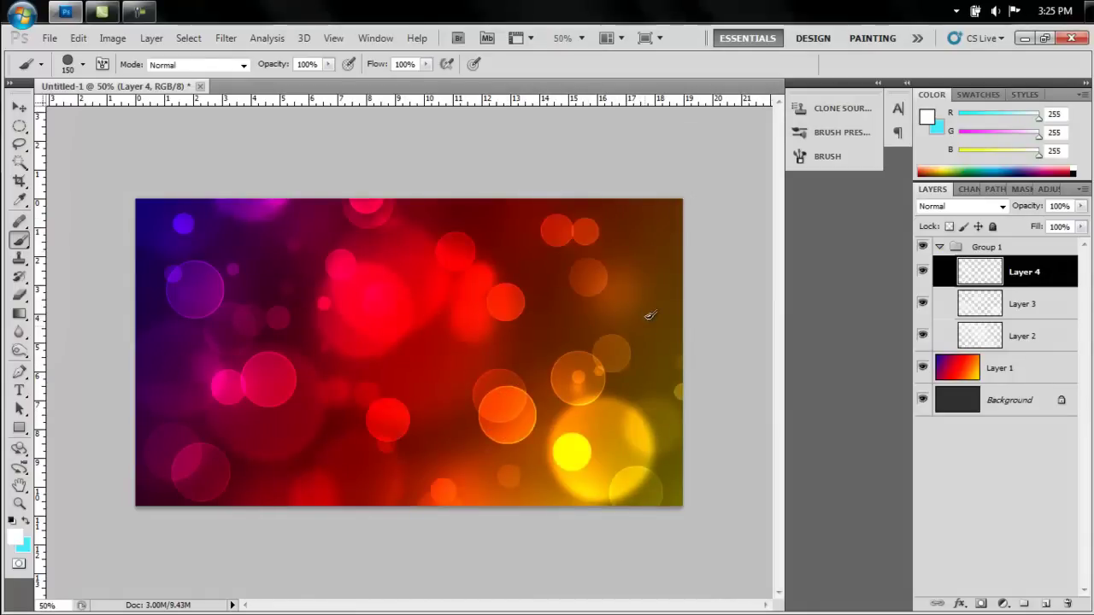
left_click(226, 38)
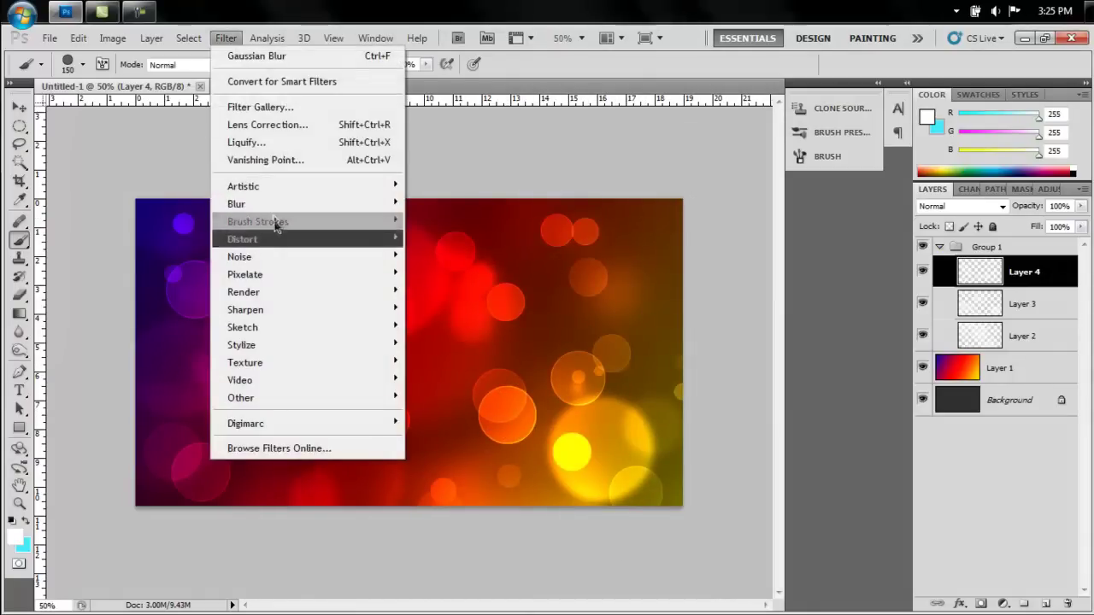
Step: Soften the Layer 4 circles with a Gaussian Blur of radius 1 pixel
mouse_move(272, 206)
left_click(451, 273)
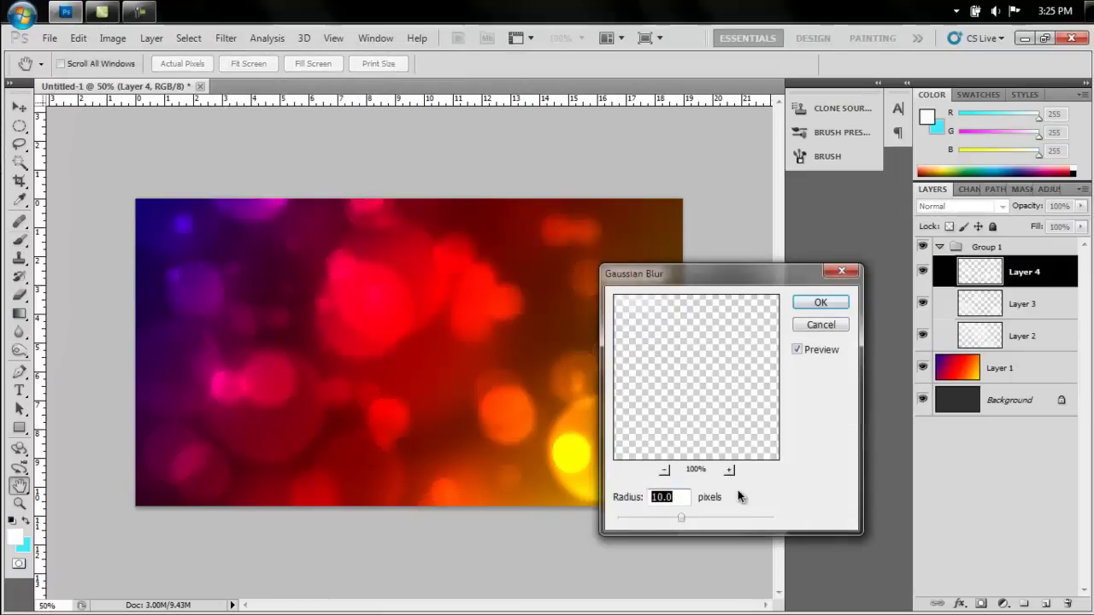
type("1")
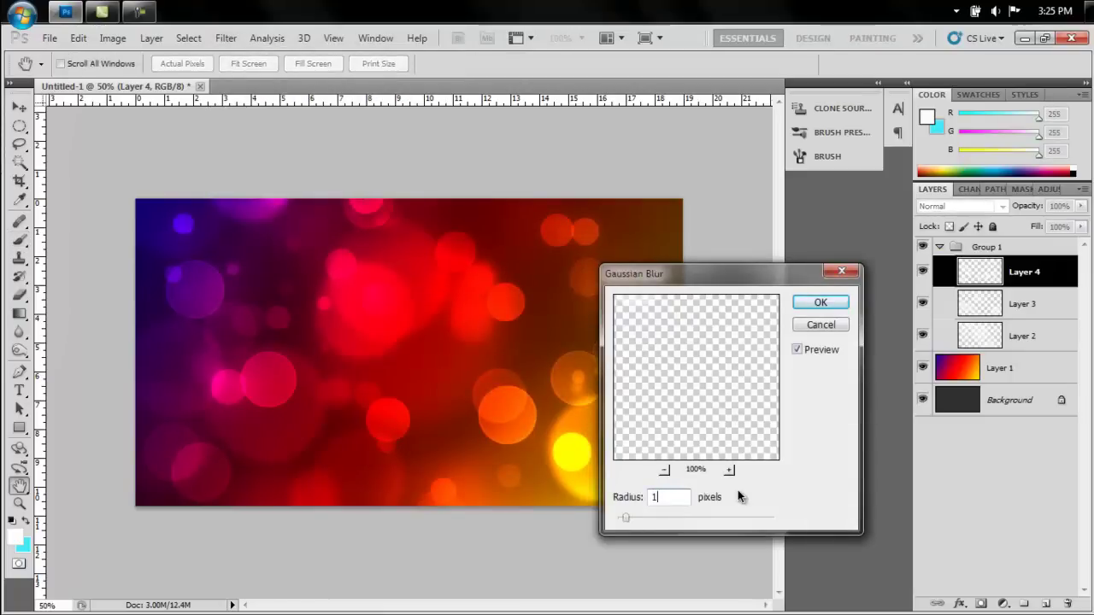
left_click(820, 303)
key("b")
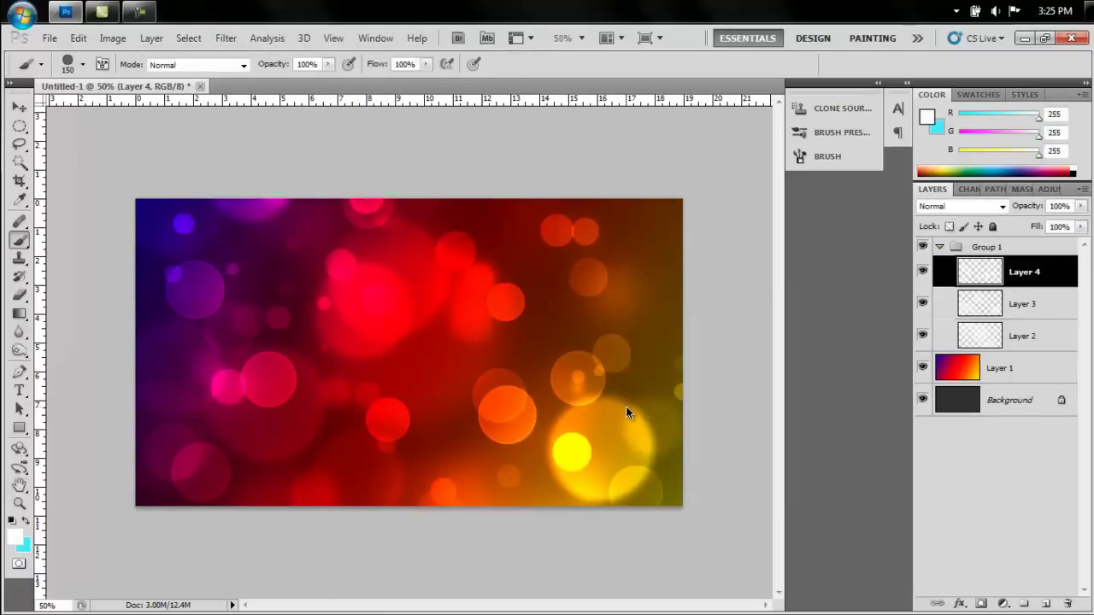